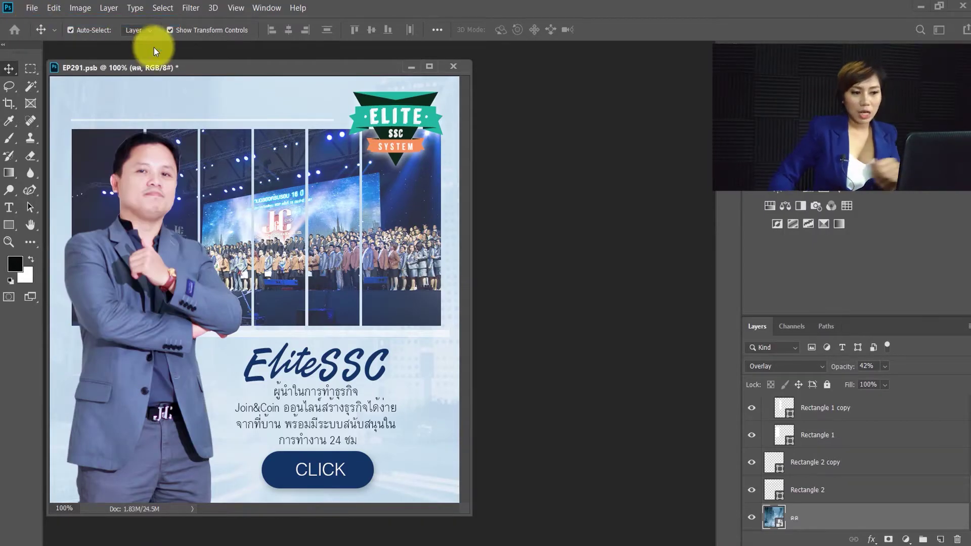
Start a new document with the 800 × 800 px, 72 ppi RGB preset
{"action": "key", "text": "ctrl+n"}
{"action": "left_click_drag", "start_coordinate": [567, 91], "coordinate": [538, 69]}
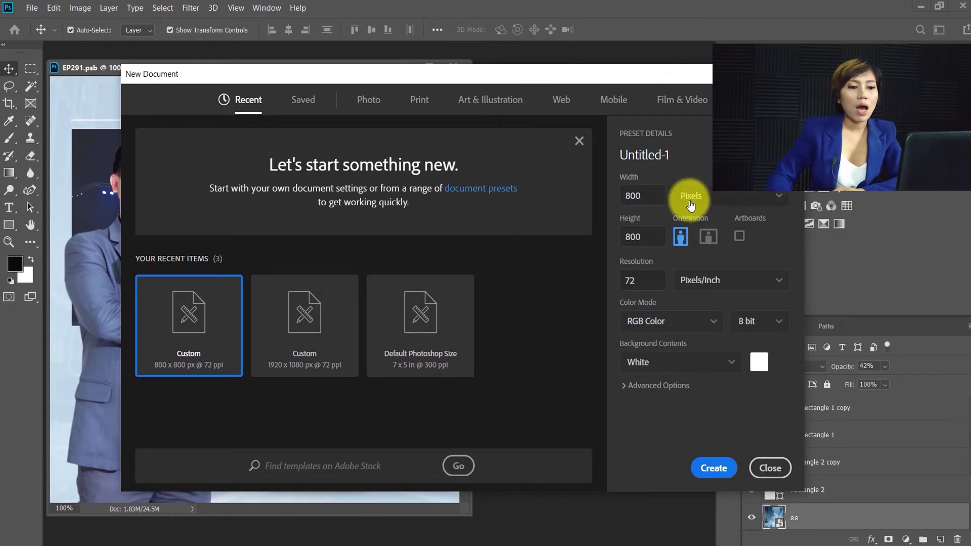
Create the blank 800 × 800 px Untitled-1 document and float it in its own window
{"action": "double_click", "coordinate": [652, 196]}
{"action": "double_click", "coordinate": [635, 237]}
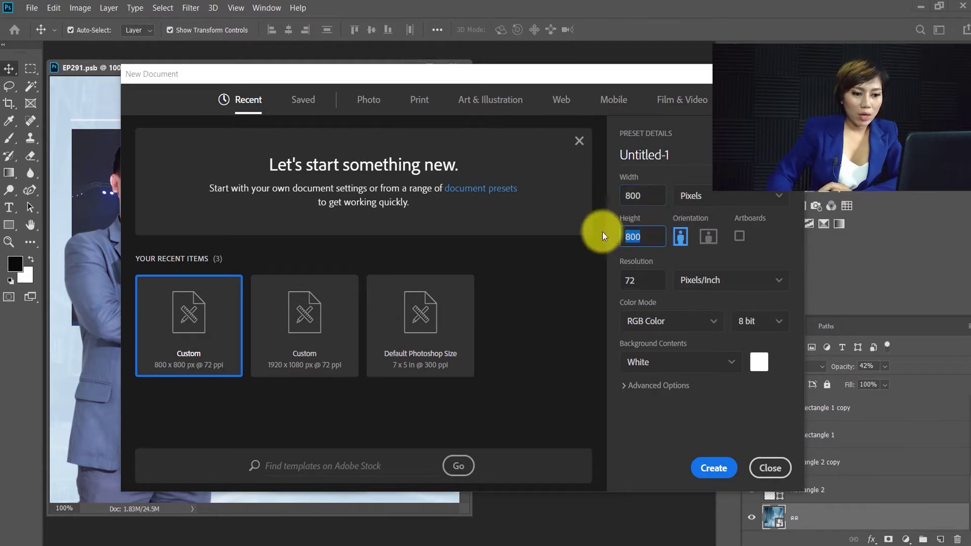
{"action": "left_click", "coordinate": [703, 473]}
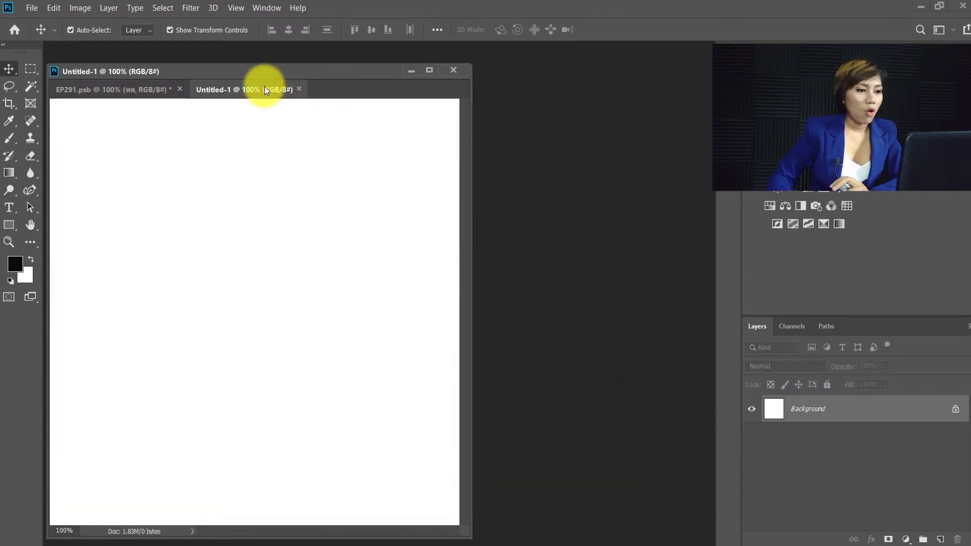
{"action": "mouse_move", "coordinate": [265, 90]}
{"action": "left_mouse_down"}
{"action": "mouse_move", "coordinate": [351, 99]}
{"action": "mouse_move", "coordinate": [359, 70]}
{"action": "left_mouse_up"}
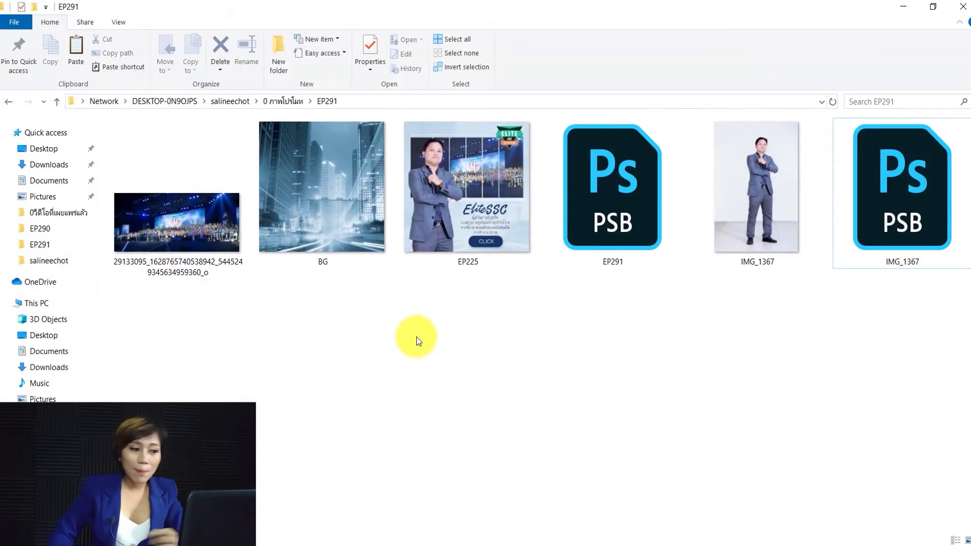
Drag the BG city photo from the EP291 folder onto the Untitled-1 canvas
{"action": "left_click", "coordinate": [338, 220]}
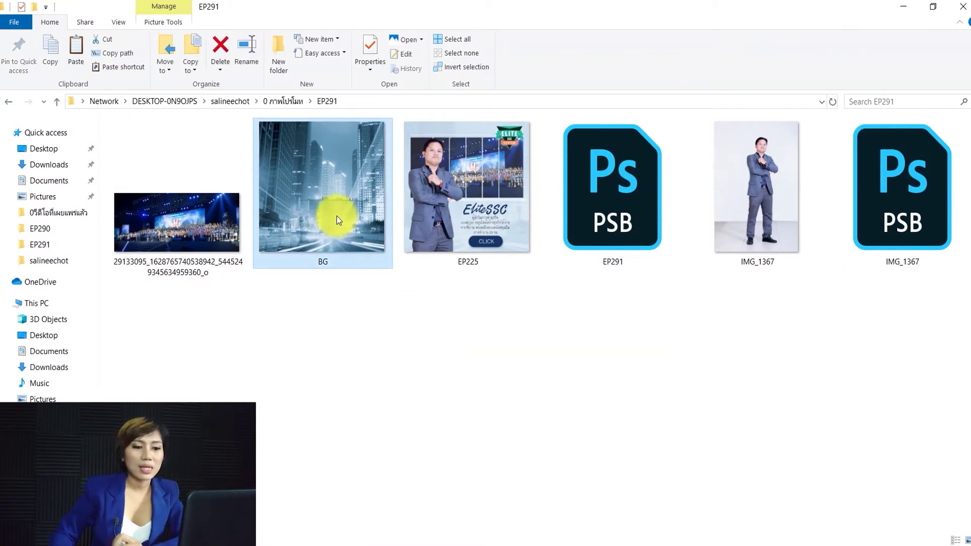
{"action": "left_click", "coordinate": [760, 196]}
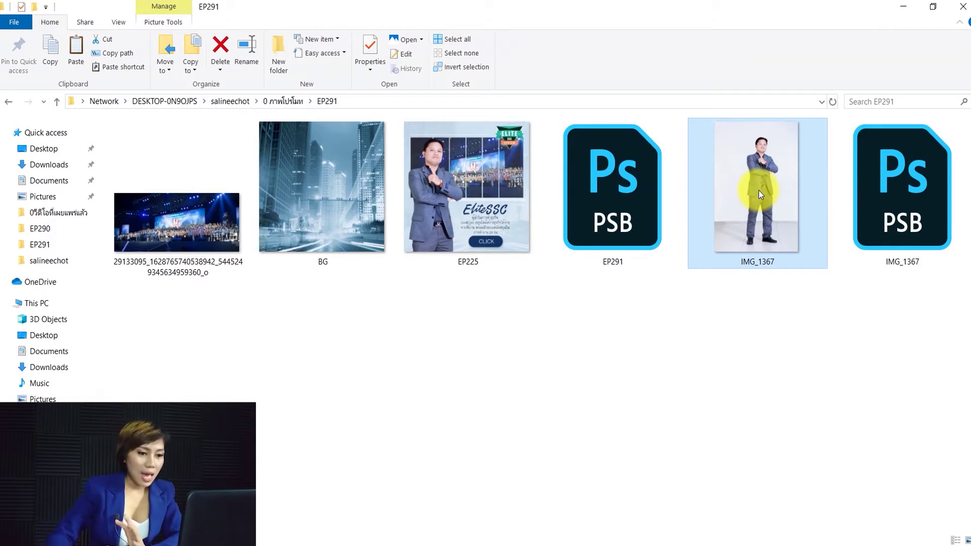
{"action": "left_click", "coordinate": [330, 232]}
{"action": "left_click_drag", "start_coordinate": [328, 209], "coordinate": [299, 379]}
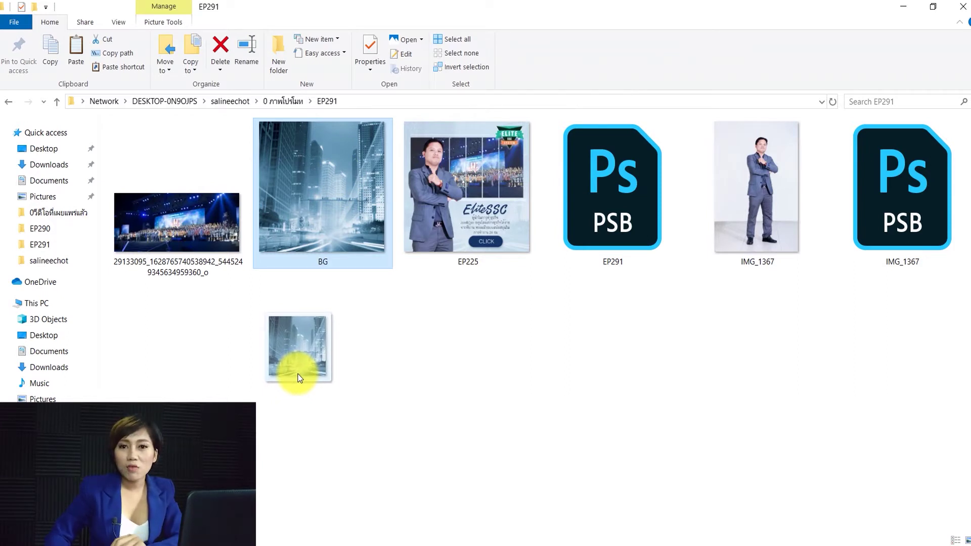
{"action": "mouse_move", "coordinate": [298, 379]}
{"action": "left_mouse_down"}
{"action": "mouse_move", "coordinate": [305, 359]}
{"action": "mouse_move", "coordinate": [281, 474]}
{"action": "mouse_move", "coordinate": [263, 487]}
{"action": "mouse_move", "coordinate": [300, 544]}
{"action": "mouse_move", "coordinate": [268, 500]}
{"action": "mouse_move", "coordinate": [232, 519]}
{"action": "mouse_move", "coordinate": [498, 210]}
{"action": "mouse_move", "coordinate": [536, 202]}
{"action": "left_mouse_up"}
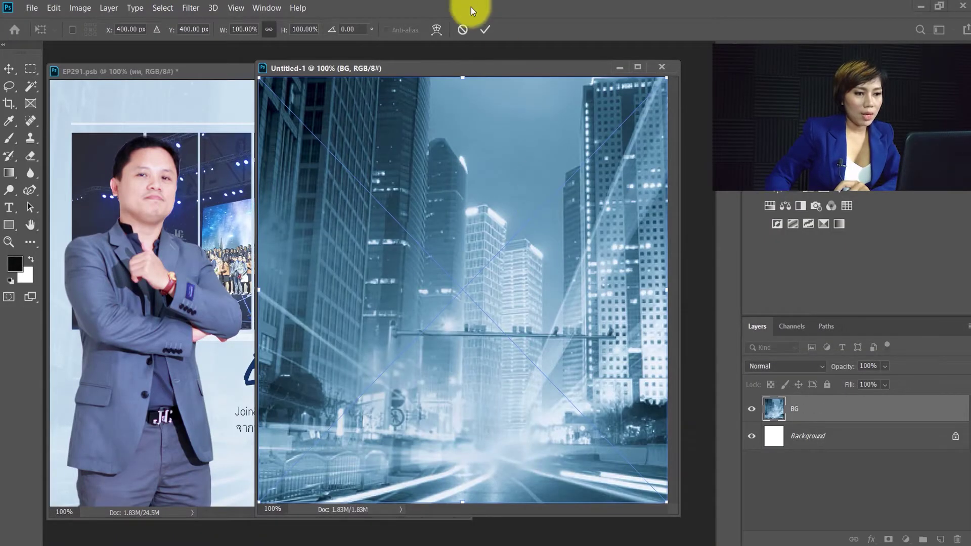
Commit the BG layer, fade it to 34% opacity, lock it, and add Layer 1 above
{"action": "left_click", "coordinate": [484, 30]}
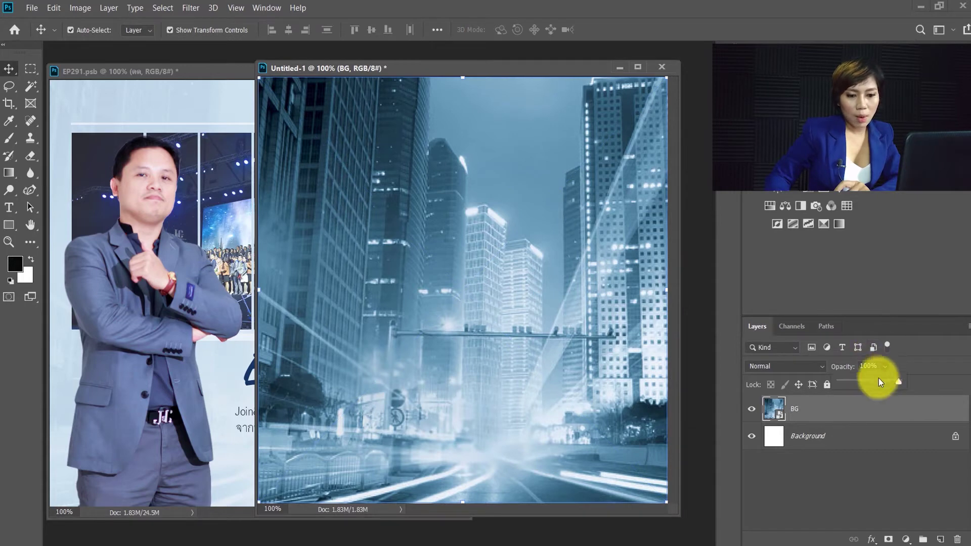
{"action": "left_click_drag", "start_coordinate": [868, 383], "coordinate": [859, 380]}
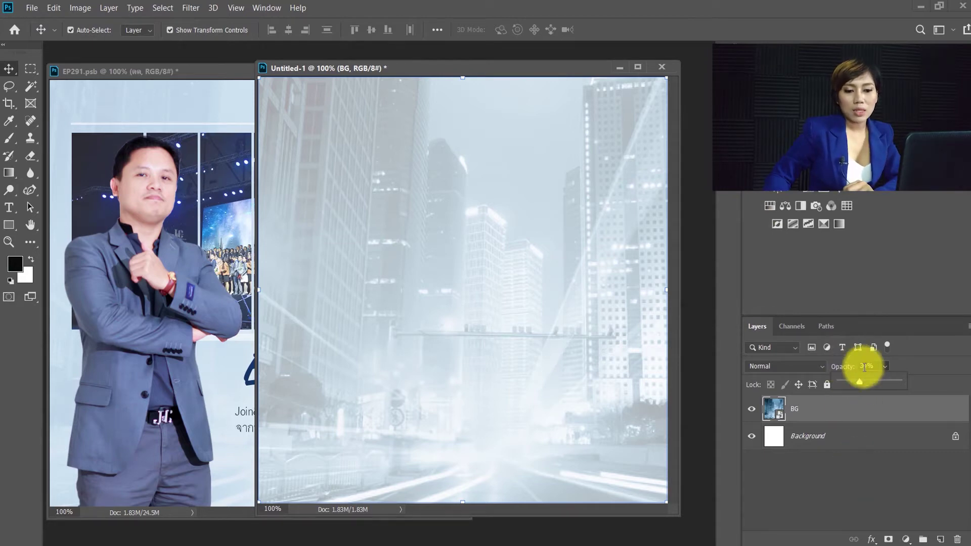
{"action": "left_click", "coordinate": [848, 461]}
{"action": "left_click", "coordinate": [834, 405]}
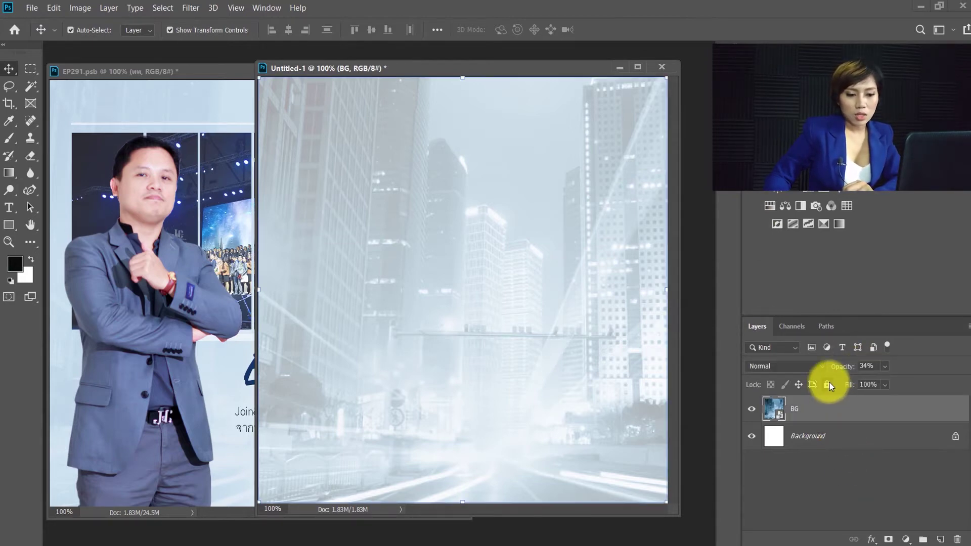
{"action": "left_click", "coordinate": [828, 385]}
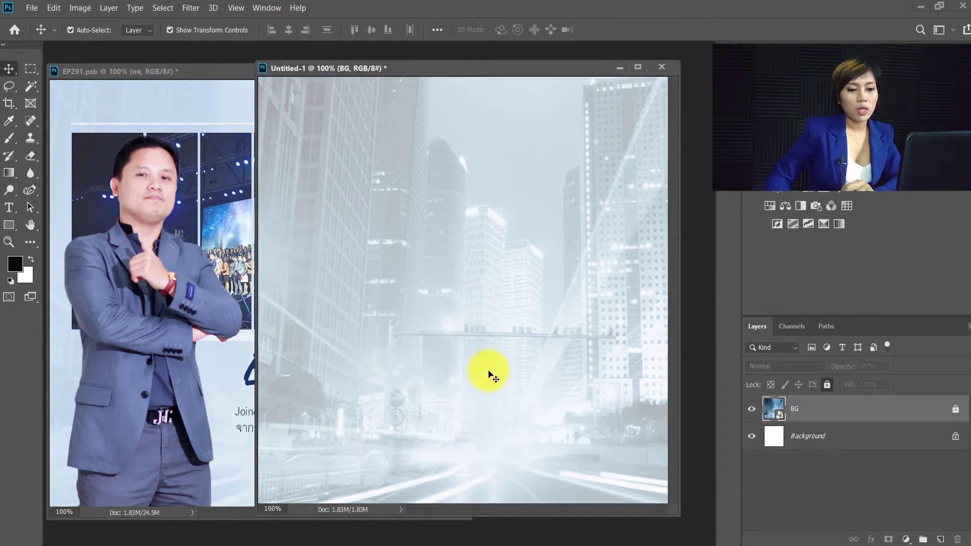
{"action": "left_click", "coordinate": [940, 540]}
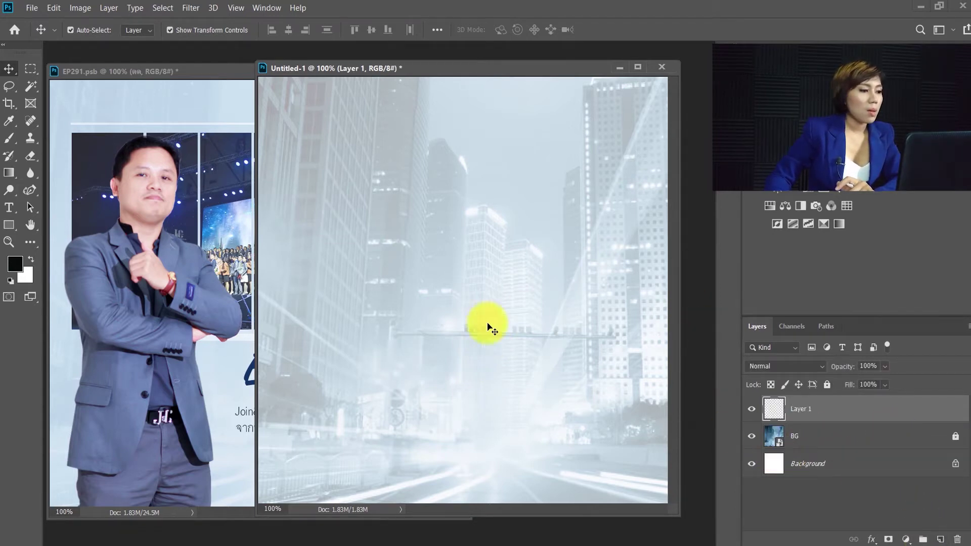
Draw a tall black rectangle on the left side of the canvas
{"action": "left_click_drag", "start_coordinate": [9, 224], "coordinate": [34, 229]}
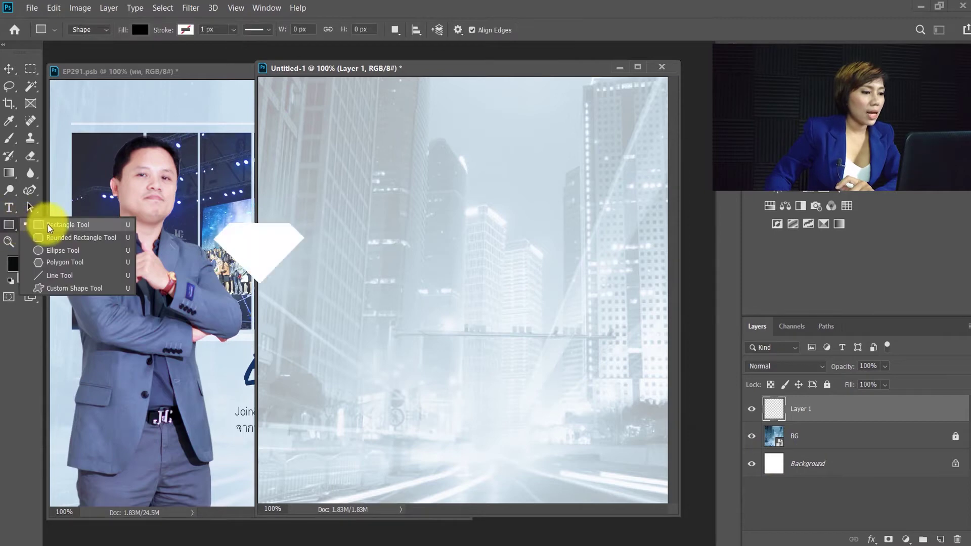
{"action": "left_click", "coordinate": [34, 224]}
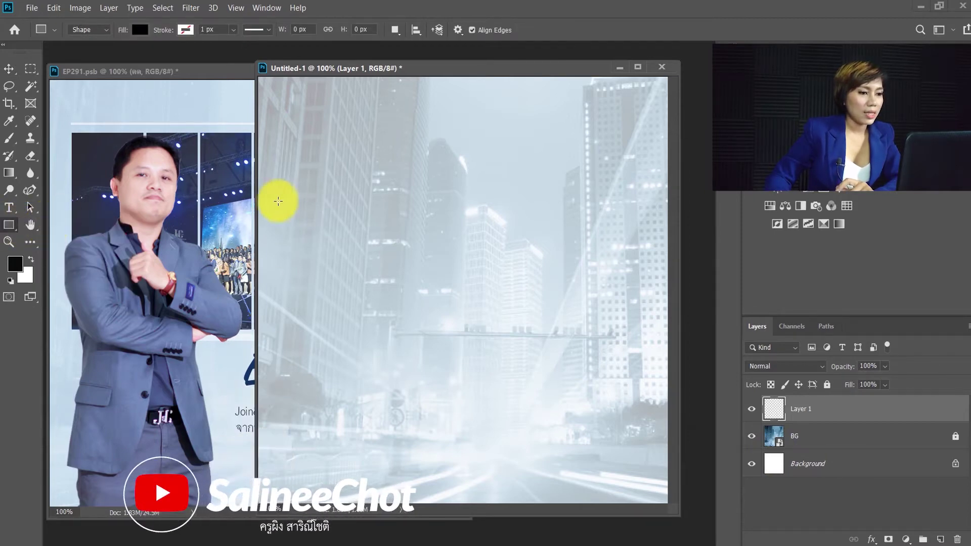
{"action": "mouse_move", "coordinate": [301, 166]}
{"action": "left_mouse_down"}
{"action": "mouse_move", "coordinate": [324, 357]}
{"action": "mouse_move", "coordinate": [375, 372]}
{"action": "left_mouse_up"}
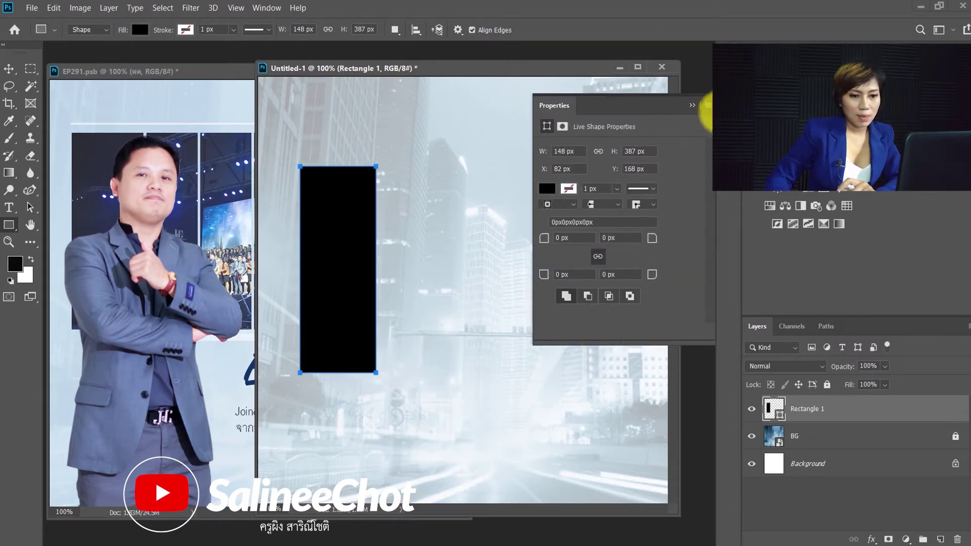
{"action": "left_click", "coordinate": [706, 101]}
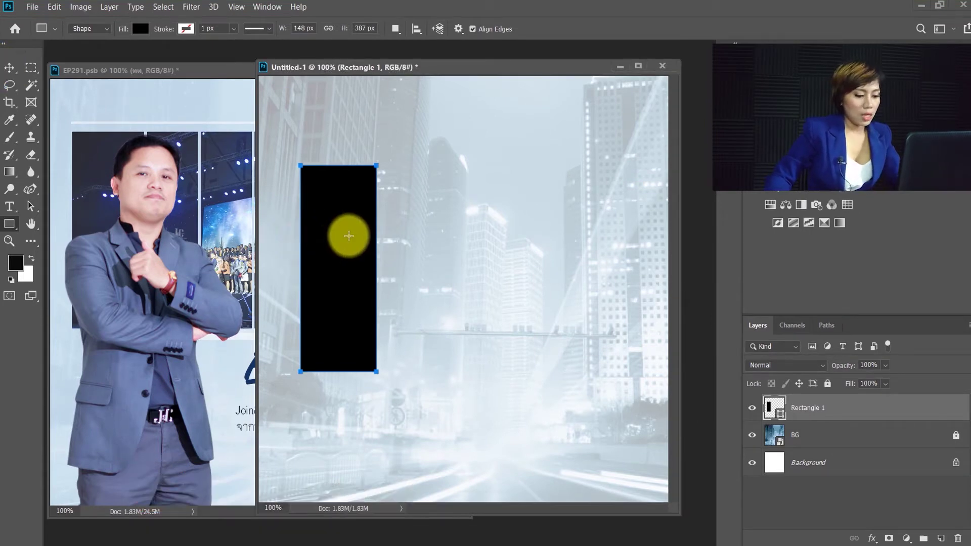
Duplicate the rectangle into more bars spaced to the right, making four bars
{"action": "key", "text": "ctrl+j"}
{"action": "key", "text": "v"}
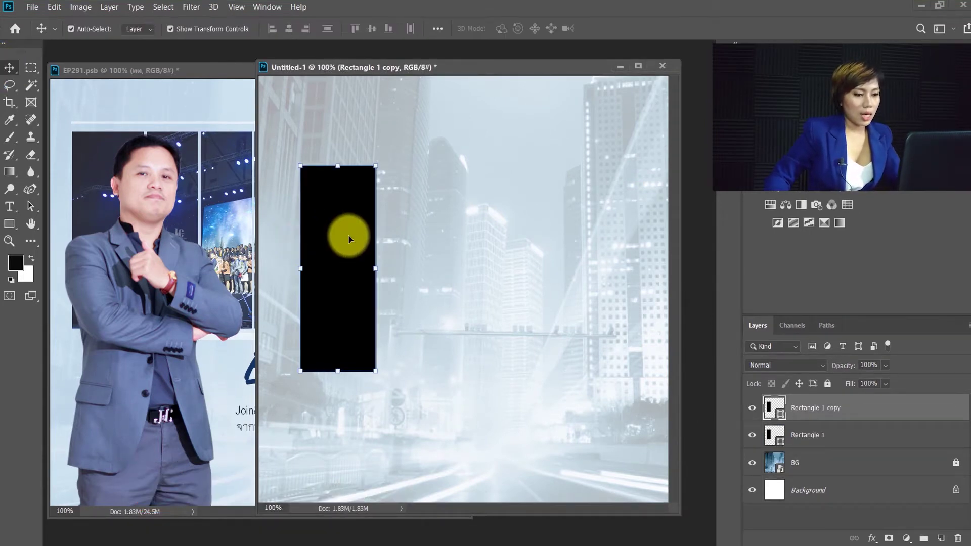
{"action": "left_click_drag", "start_coordinate": [340, 211], "coordinate": [587, 218]}
{"action": "key", "text": "ctrl+j"}
{"action": "key", "text": "ctrl+j"}
{"action": "scroll", "coordinate": [558, 251], "scroll_direction": "down", "scroll_amount": 2}
{"action": "scroll", "coordinate": [557, 251], "scroll_direction": "up", "scroll_amount": 1}
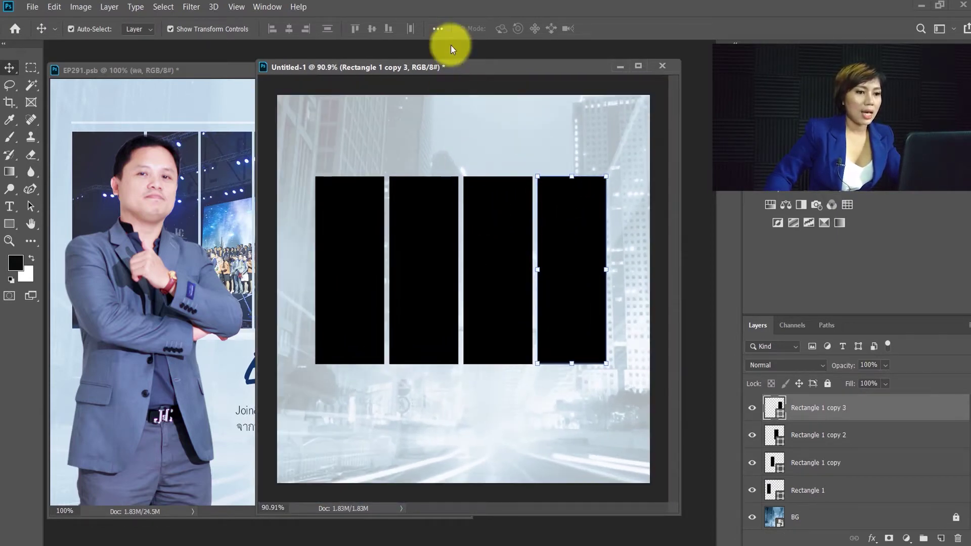
Select all four rectangle layers and group them as Group 1
{"action": "left_click_drag", "start_coordinate": [454, 67], "coordinate": [450, 65]}
{"action": "left_click", "coordinate": [851, 493], "text": "shift"}
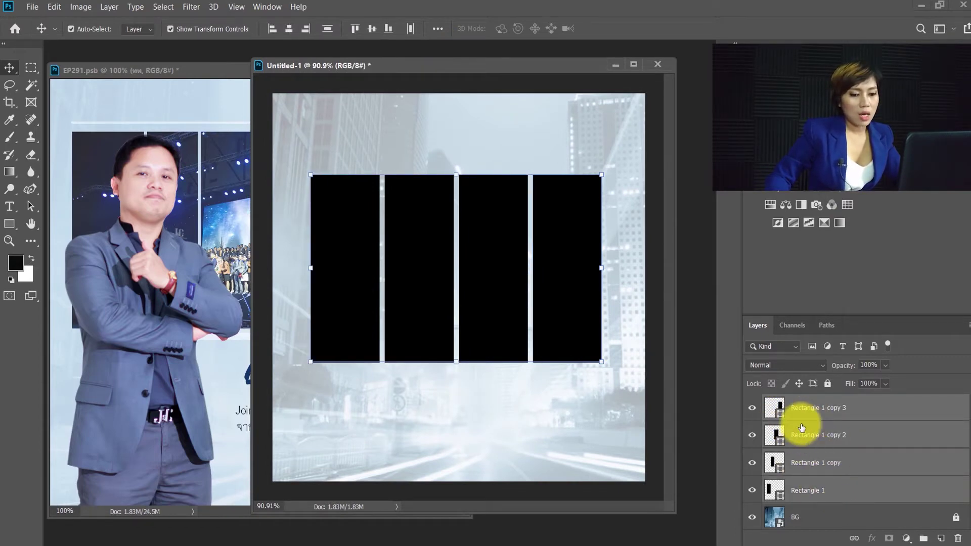
{"action": "left_click", "coordinate": [819, 411]}
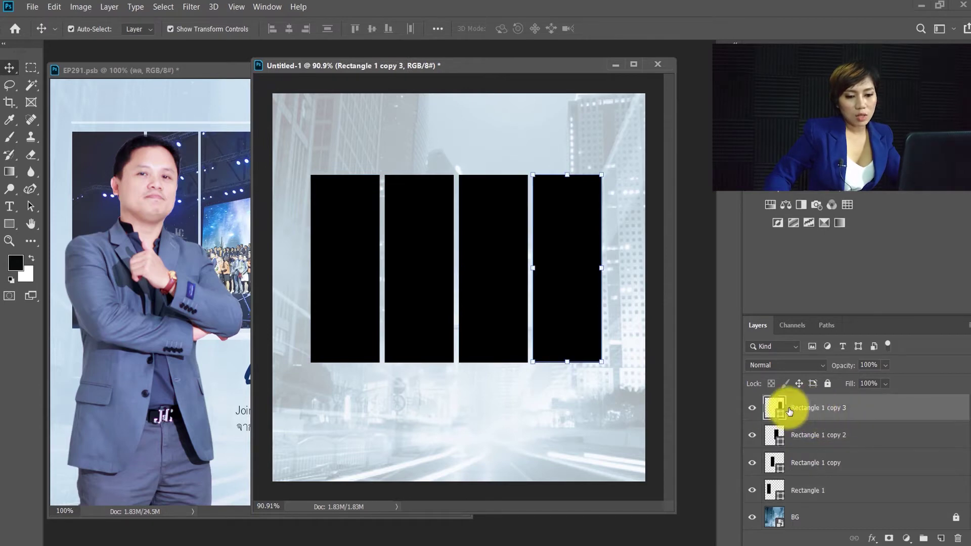
{"action": "left_click", "coordinate": [818, 494], "text": "shift"}
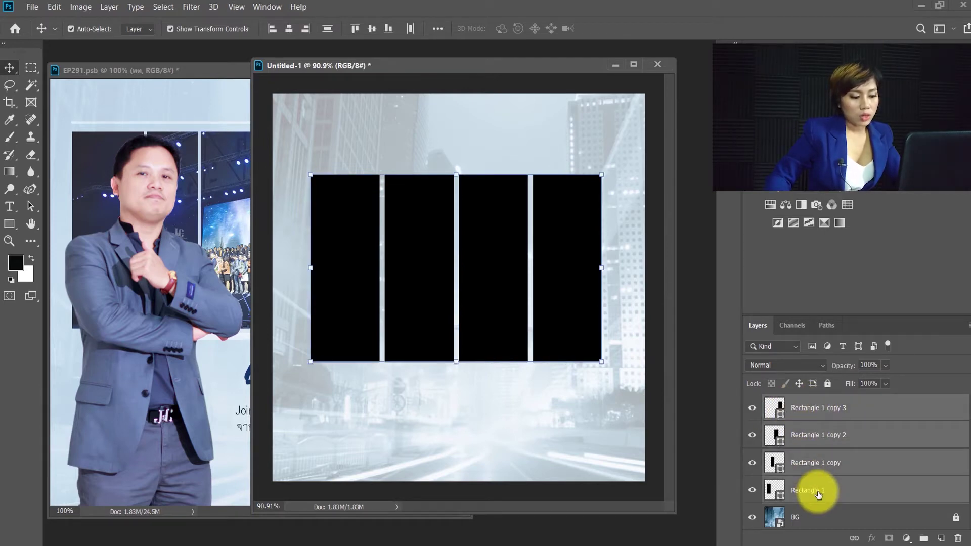
{"action": "key", "text": "ctrl"}
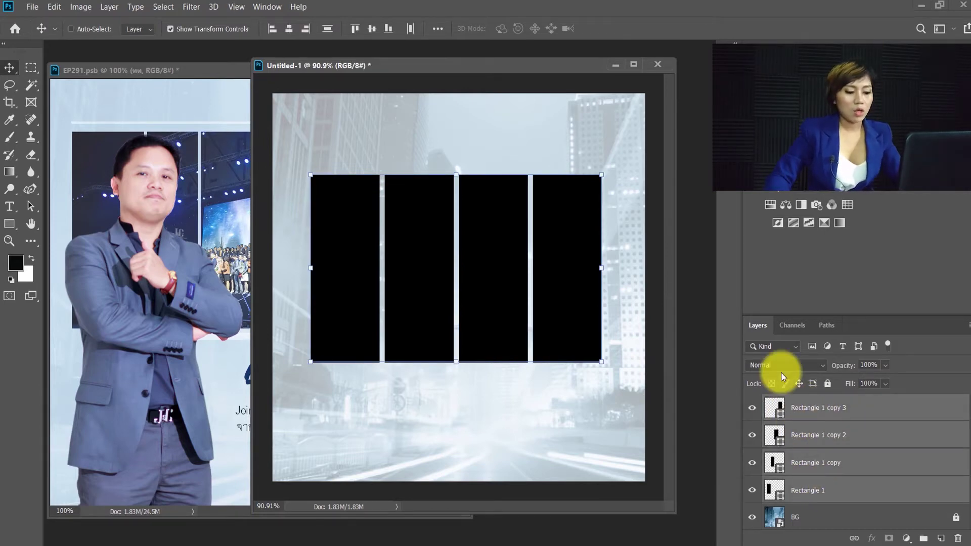
{"action": "key", "text": "ctrl+g"}
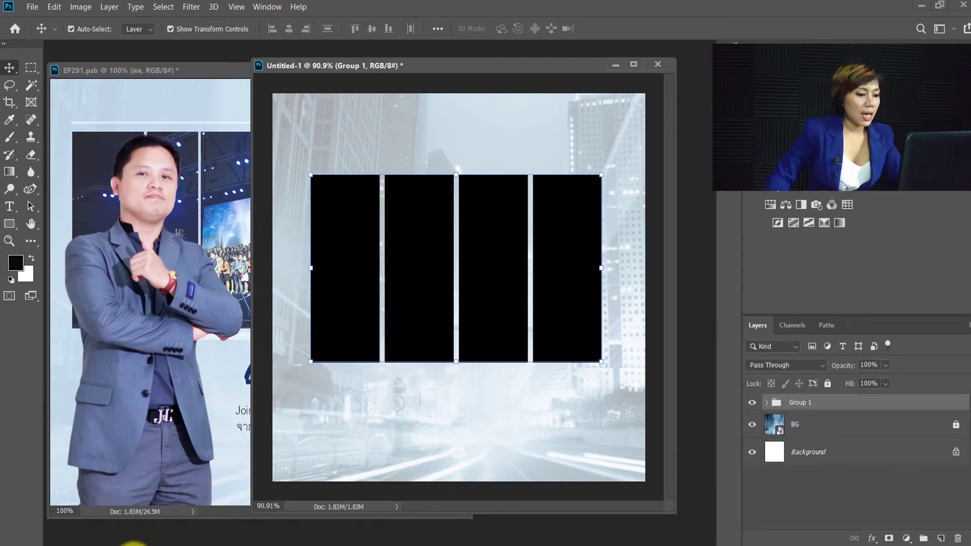
Drag the concert crowd stage photo from the folder onto the Untitled-1 canvas
{"action": "left_click", "coordinate": [134, 543]}
{"action": "left_click", "coordinate": [202, 255]}
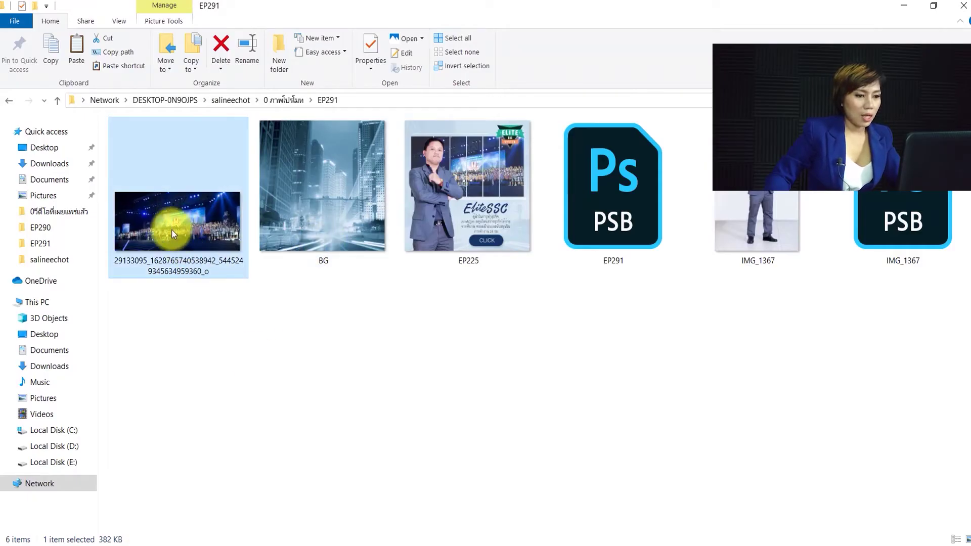
{"action": "left_click_drag", "start_coordinate": [166, 226], "coordinate": [274, 523]}
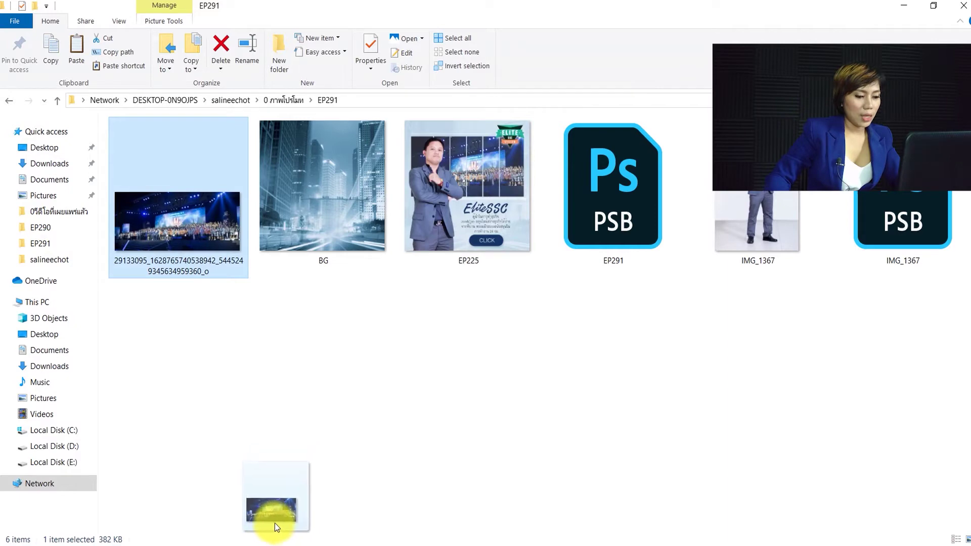
{"action": "left_click_drag", "start_coordinate": [263, 535], "coordinate": [256, 523]}
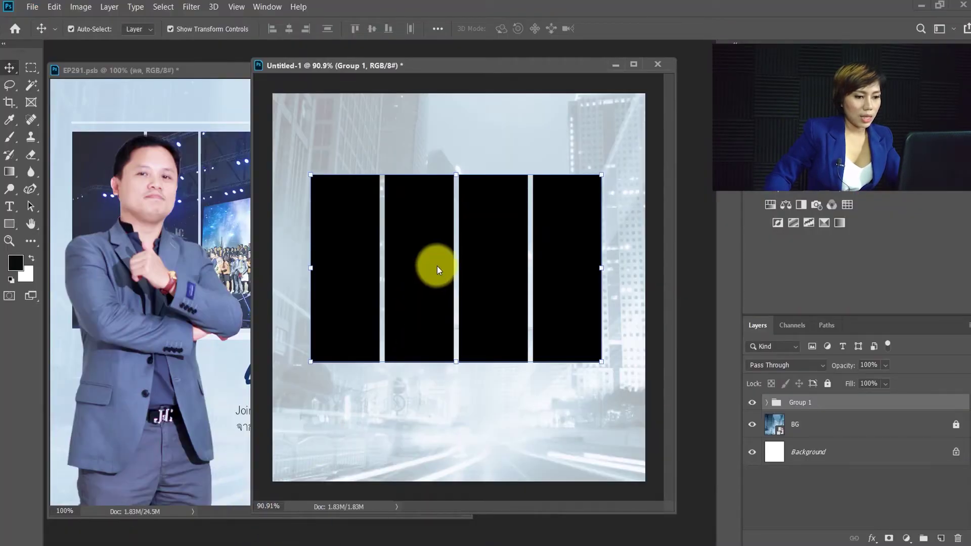
{"action": "mouse_move", "coordinate": [256, 524]}
{"action": "left_mouse_down"}
{"action": "mouse_move", "coordinate": [461, 258]}
{"action": "mouse_move", "coordinate": [515, 253]}
{"action": "left_mouse_up"}
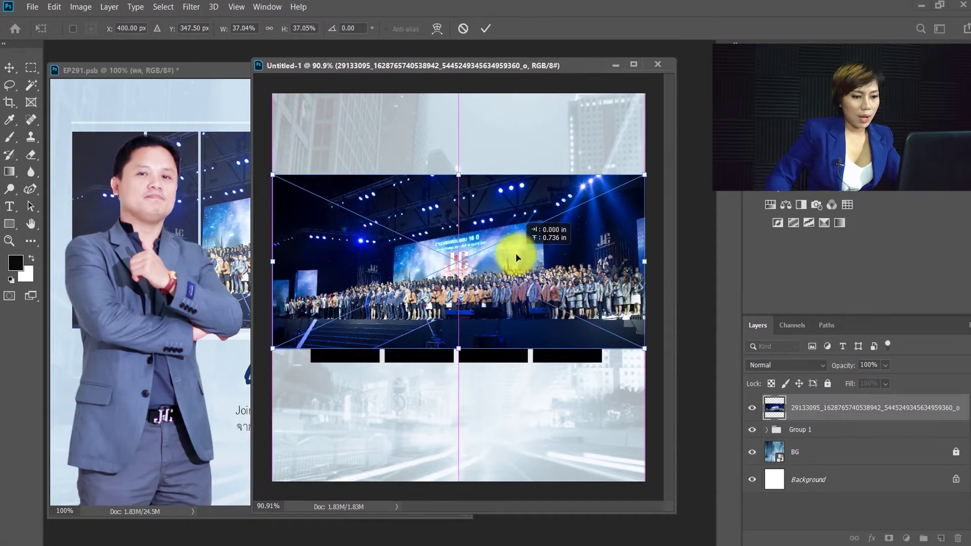
Scale the stage photo to about 43%, commit it, and hide its layer
{"action": "scroll", "coordinate": [598, 316], "scroll_direction": "down", "scroll_amount": 2}
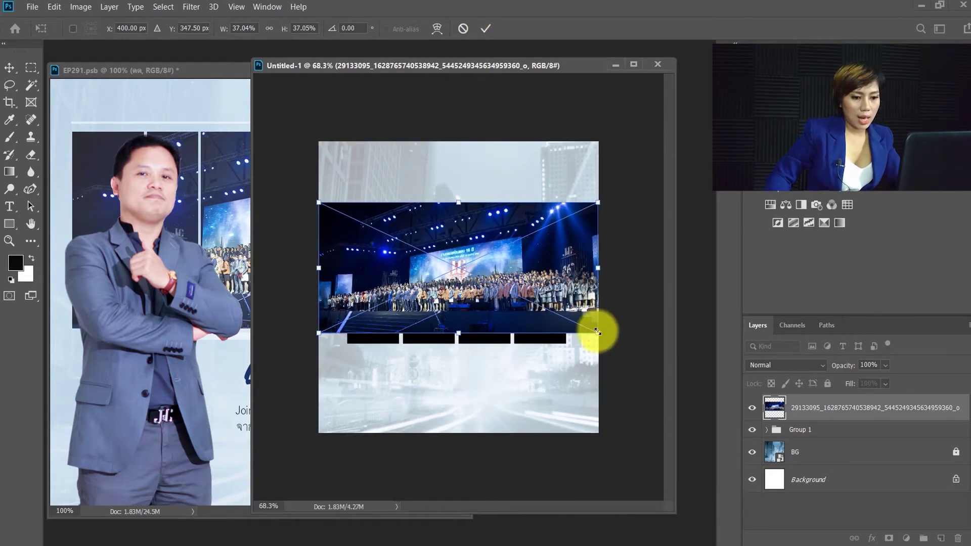
{"action": "mouse_move", "coordinate": [597, 332]}
{"action": "left_mouse_down"}
{"action": "mouse_move", "coordinate": [645, 354]}
{"action": "mouse_move", "coordinate": [601, 339]}
{"action": "left_mouse_up"}
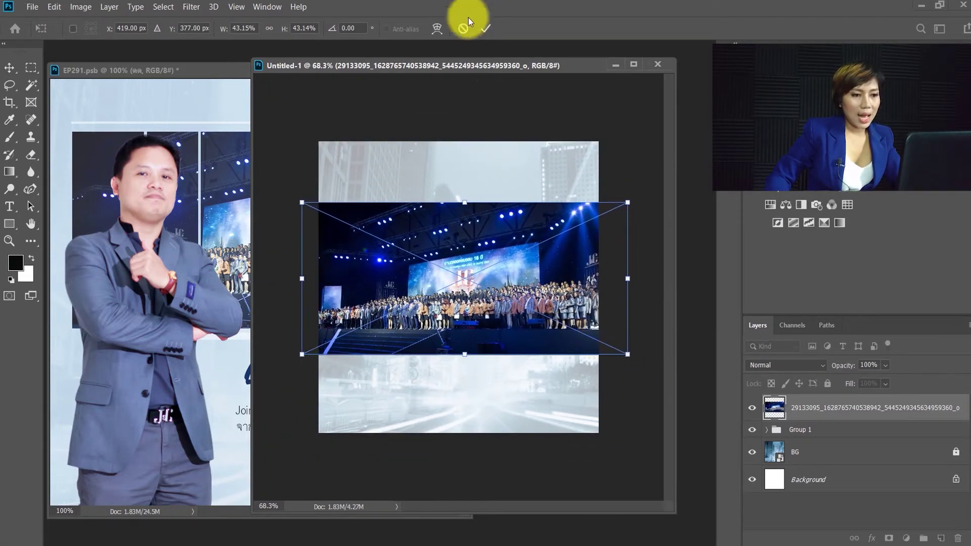
{"action": "left_click", "coordinate": [485, 28]}
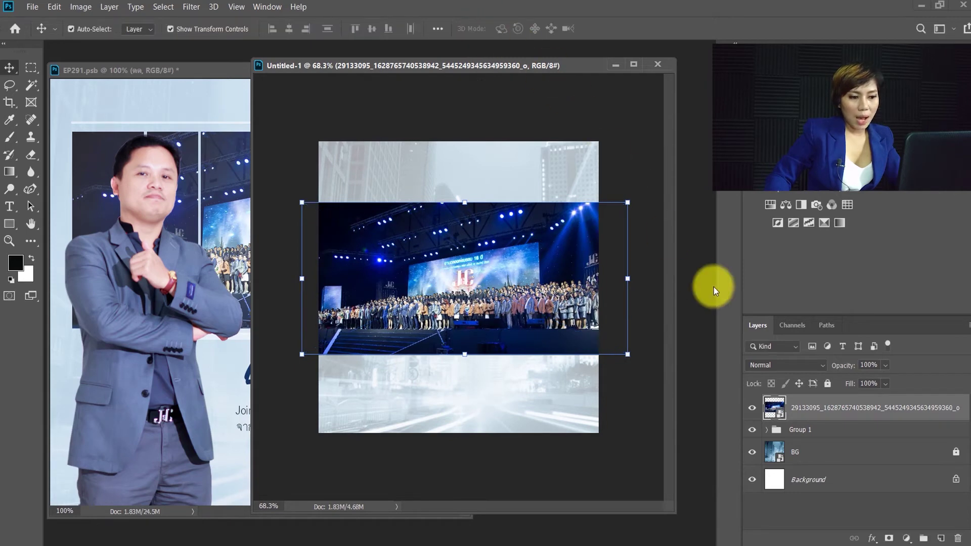
{"action": "left_click", "coordinate": [758, 408]}
Select all four black panels and transform them narrower together
{"action": "left_click", "coordinate": [381, 245]}
{"action": "left_click", "coordinate": [429, 248]}
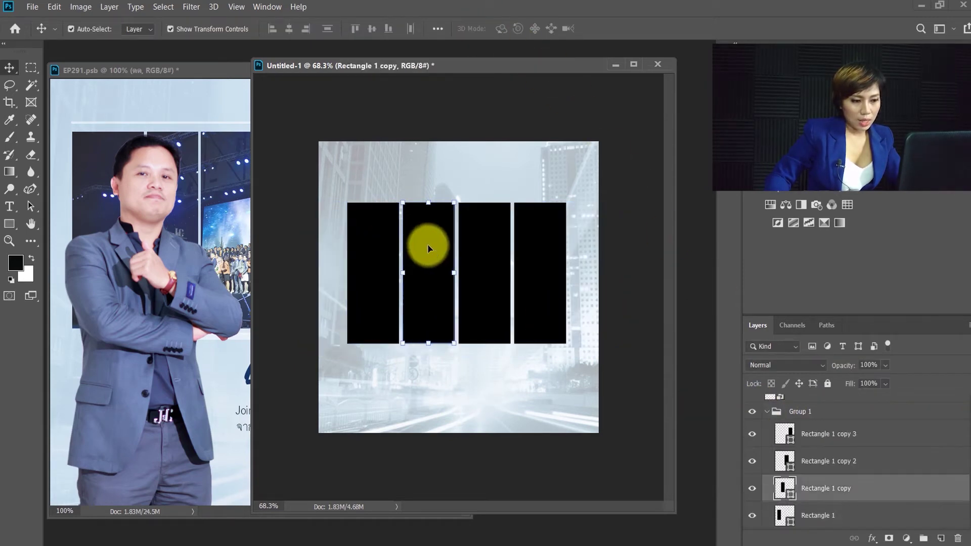
{"action": "left_click", "coordinate": [375, 245]}
{"action": "left_click", "coordinate": [473, 246]}
{"action": "left_click", "coordinate": [531, 249]}
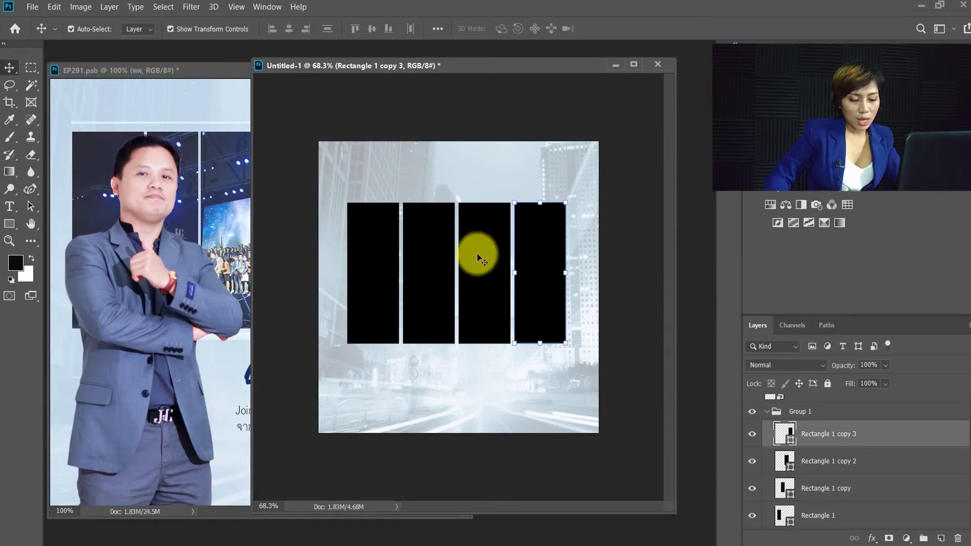
{"action": "left_click", "coordinate": [384, 249]}
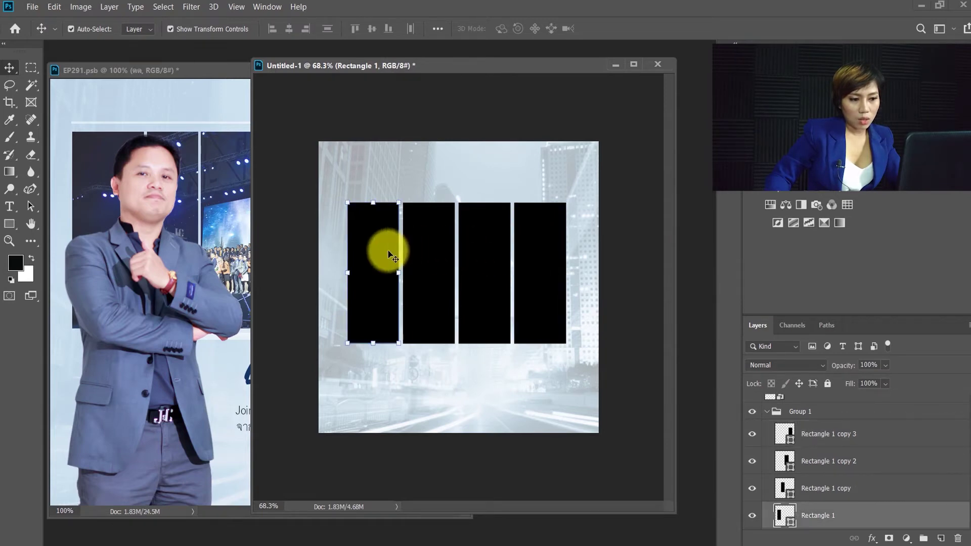
{"action": "left_click", "coordinate": [442, 254], "text": "shift"}
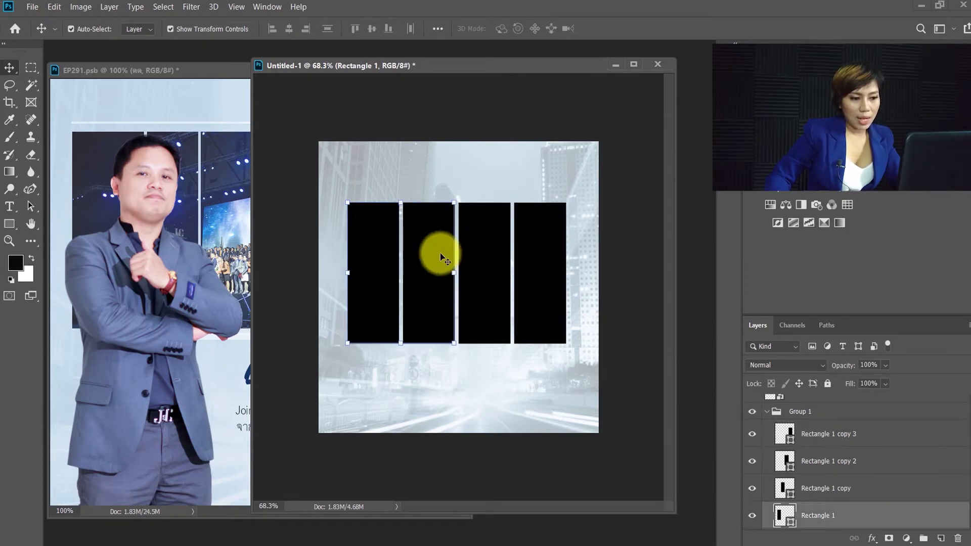
{"action": "left_click", "coordinate": [485, 253], "text": "shift"}
{"action": "left_click", "coordinate": [548, 251], "text": "shift"}
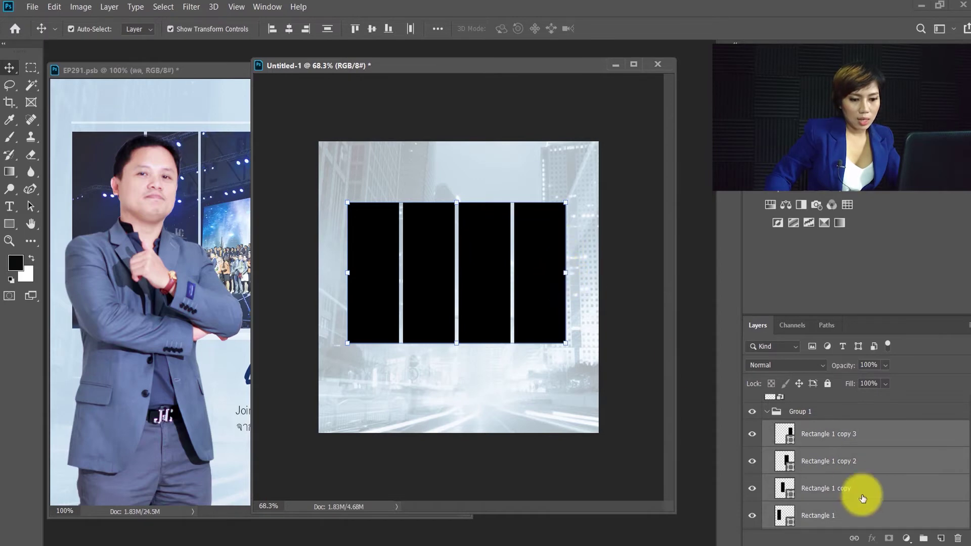
{"action": "scroll", "coordinate": [830, 446], "scroll_direction": "down", "scroll_amount": 1}
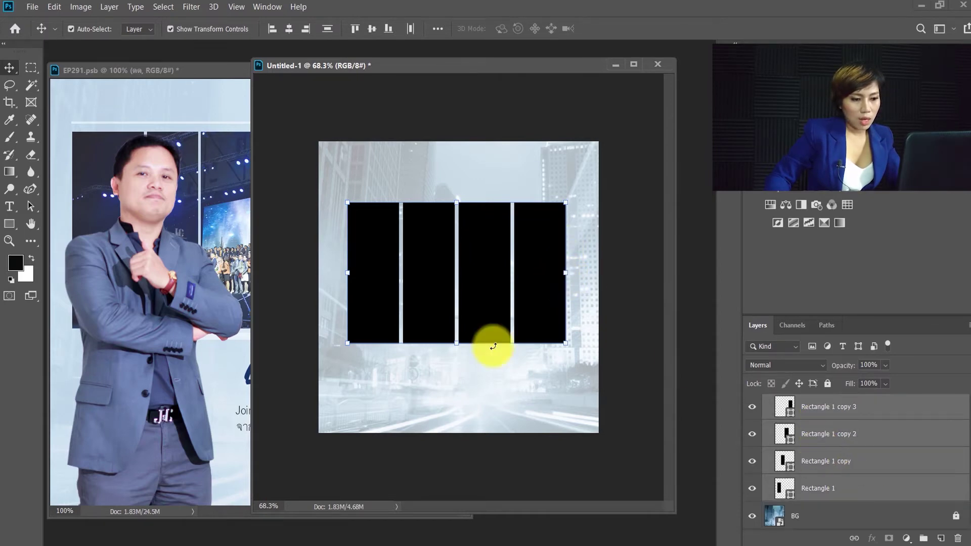
{"action": "left_click_drag", "start_coordinate": [566, 273], "coordinate": [526, 274]}
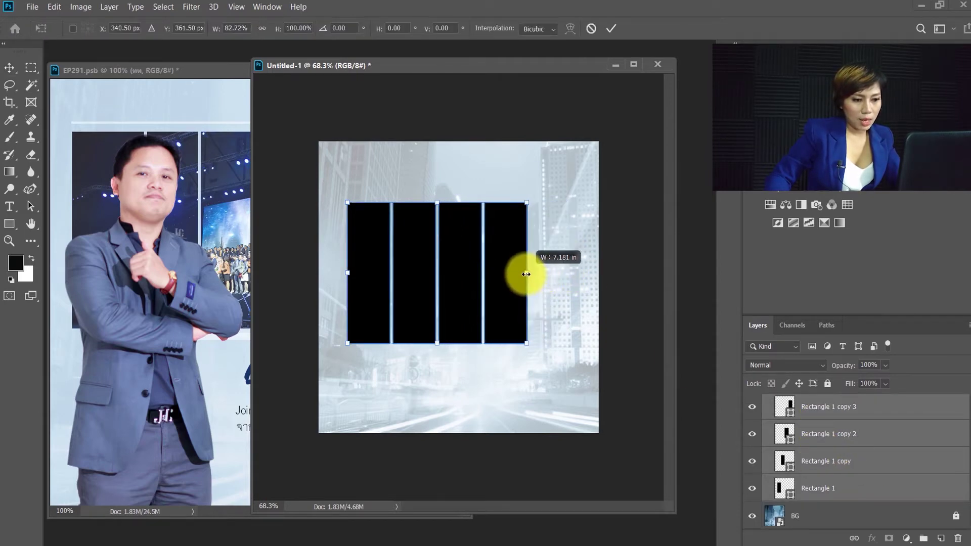
{"action": "left_click", "coordinate": [612, 29]}
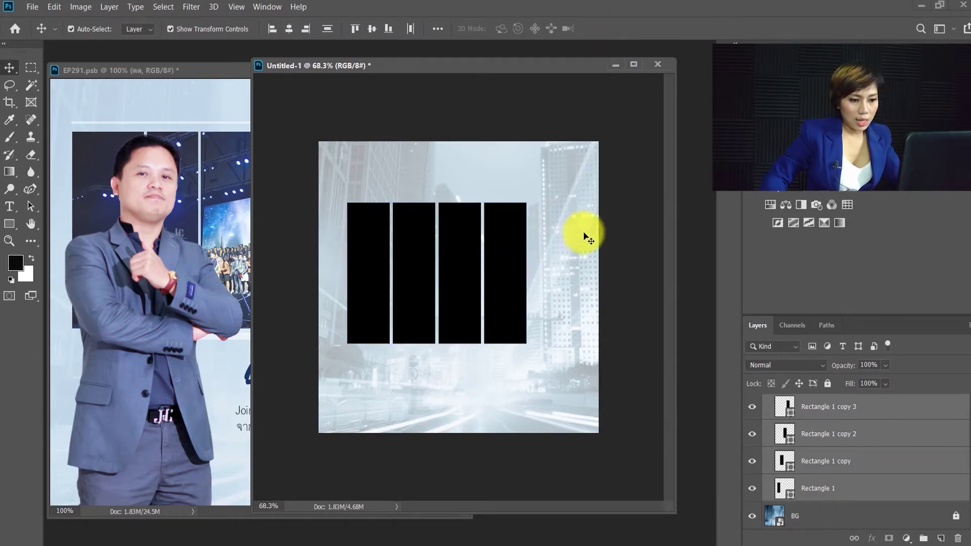
Copy the rightmost panel into an evenly spaced fifth panel and show the stage photo
{"action": "left_click", "coordinate": [501, 249]}
{"action": "left_click_drag", "start_coordinate": [503, 243], "coordinate": [537, 243]}
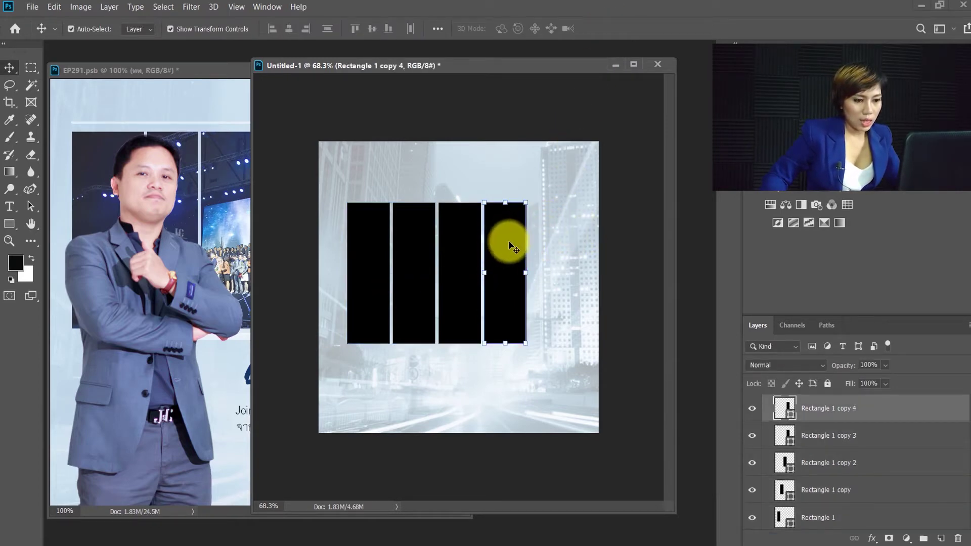
{"action": "left_click_drag", "start_coordinate": [537, 243], "coordinate": [548, 241]}
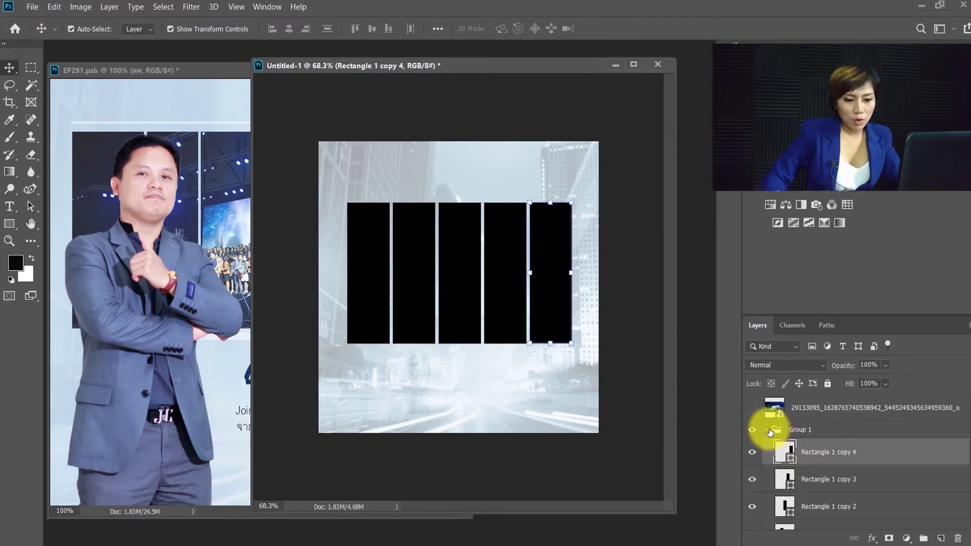
{"action": "left_click", "coordinate": [767, 430]}
{"action": "left_click", "coordinate": [753, 407]}
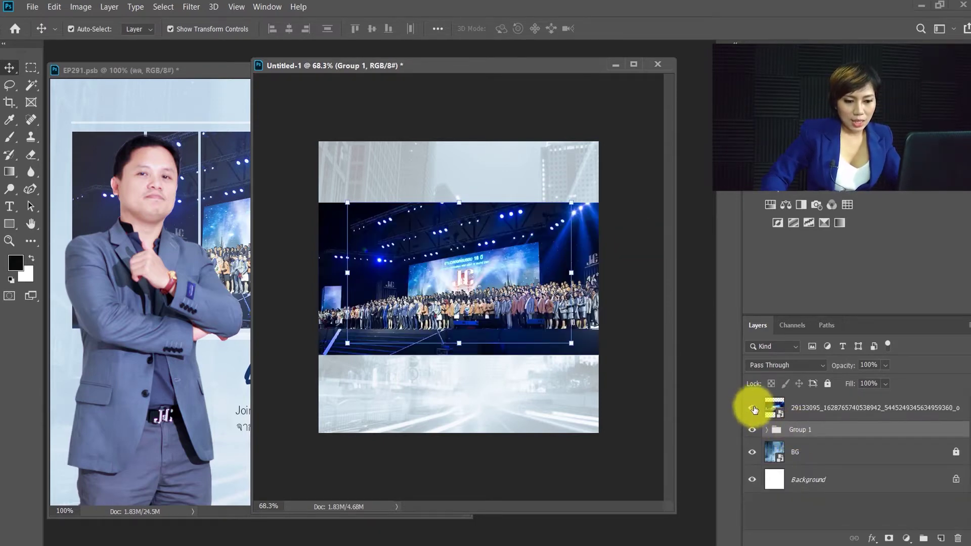
Make the stage photo a clipping mask over the five panels
{"action": "left_click", "coordinate": [795, 408]}
{"action": "right_click", "coordinate": [803, 409]}
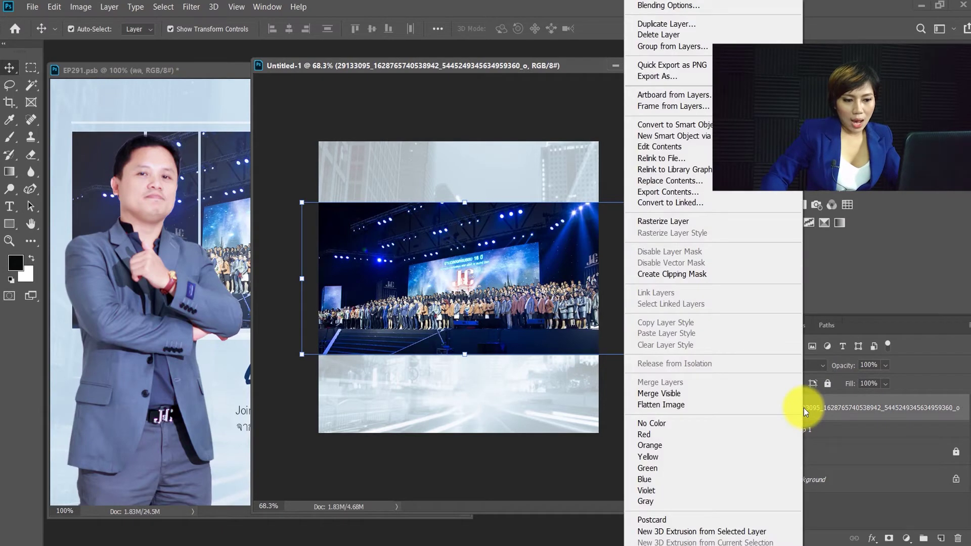
{"action": "left_click", "coordinate": [839, 414]}
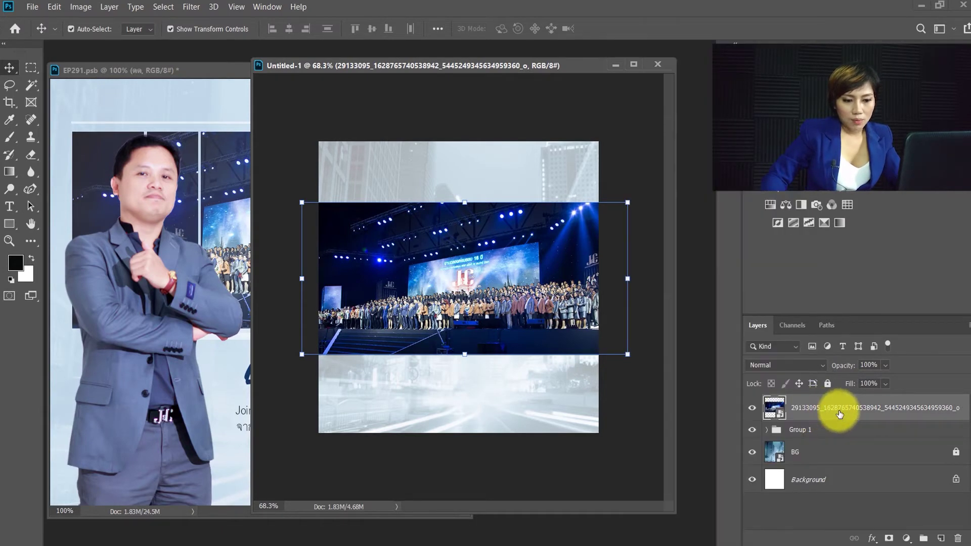
{"action": "right_click", "coordinate": [839, 414]}
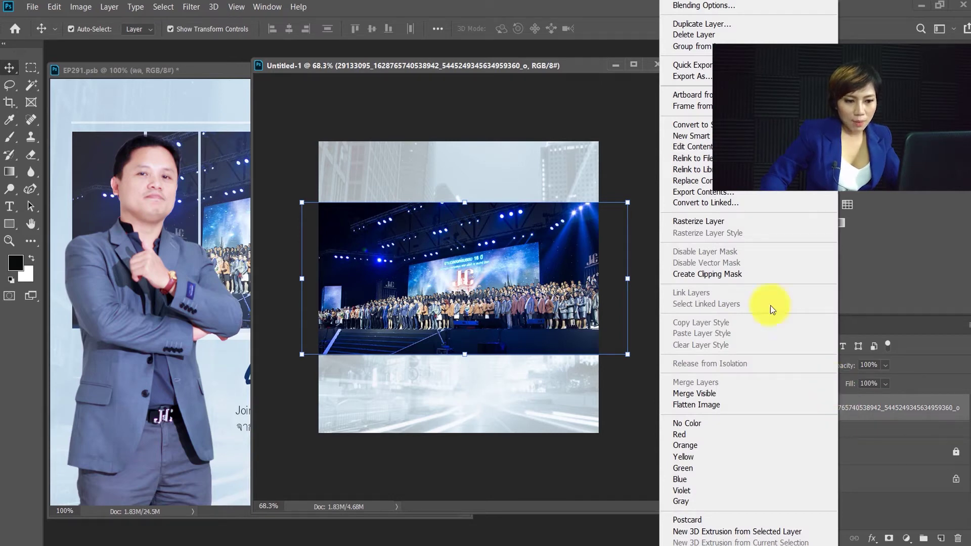
{"action": "left_click", "coordinate": [742, 273]}
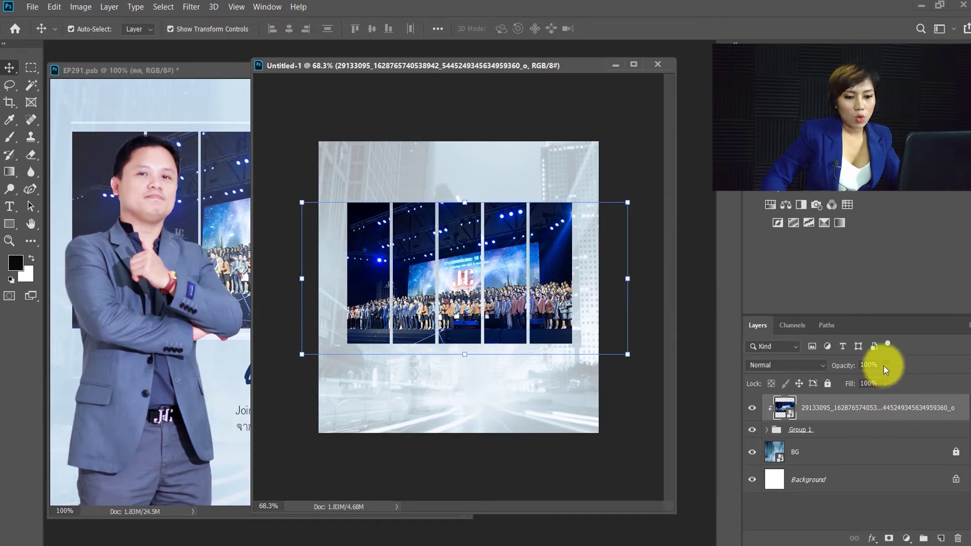
{"action": "left_click_drag", "start_coordinate": [875, 380], "coordinate": [881, 384]}
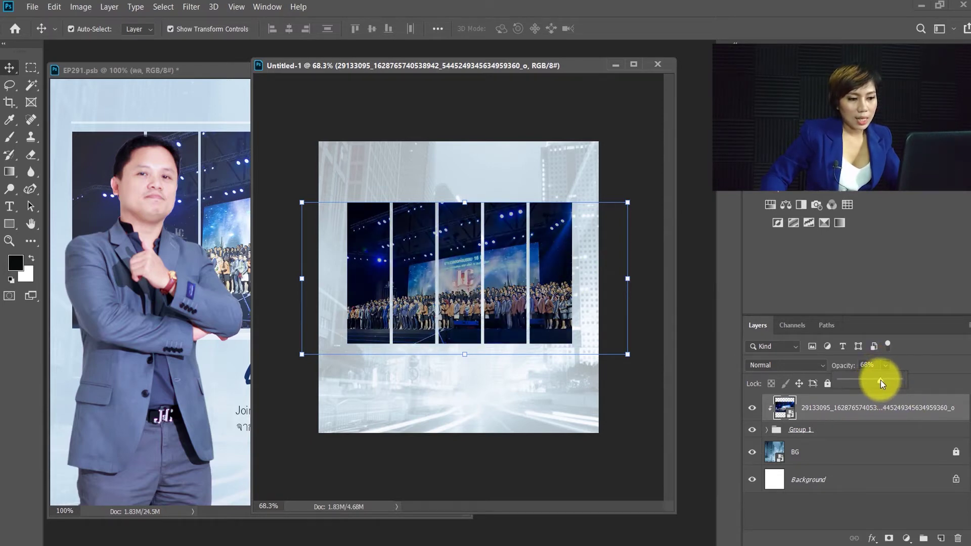
Stretch Group 1 to about 107% width toward the right
{"action": "left_click", "coordinate": [809, 429]}
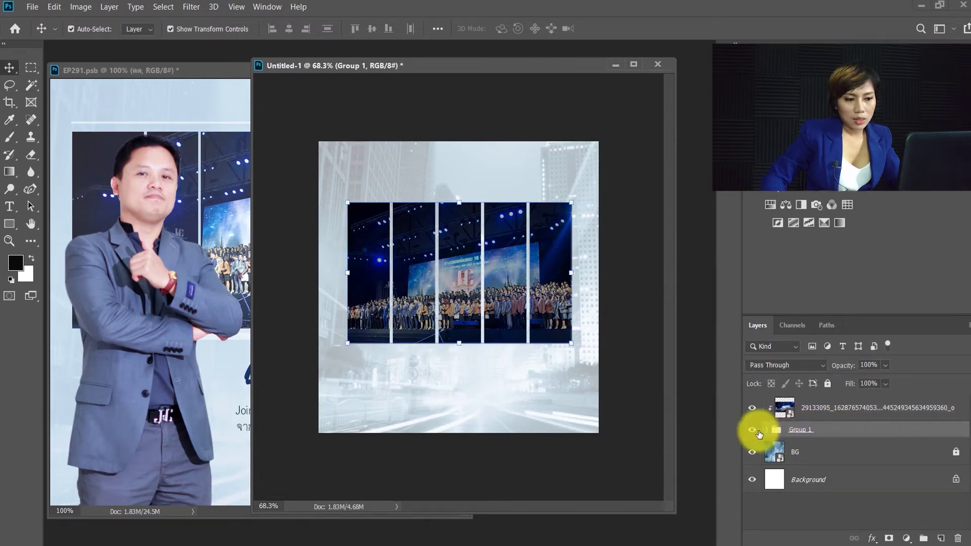
{"action": "left_click", "coordinate": [573, 274]}
{"action": "mouse_move", "coordinate": [575, 274]}
{"action": "left_mouse_down"}
{"action": "mouse_move", "coordinate": [590, 274]}
{"action": "mouse_move", "coordinate": [575, 279]}
{"action": "left_mouse_up"}
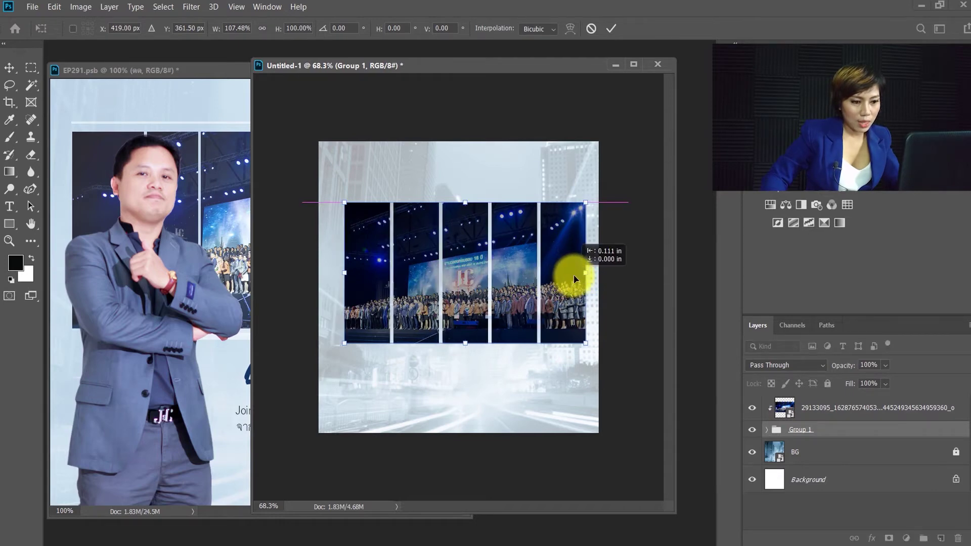
{"action": "left_click", "coordinate": [611, 29]}
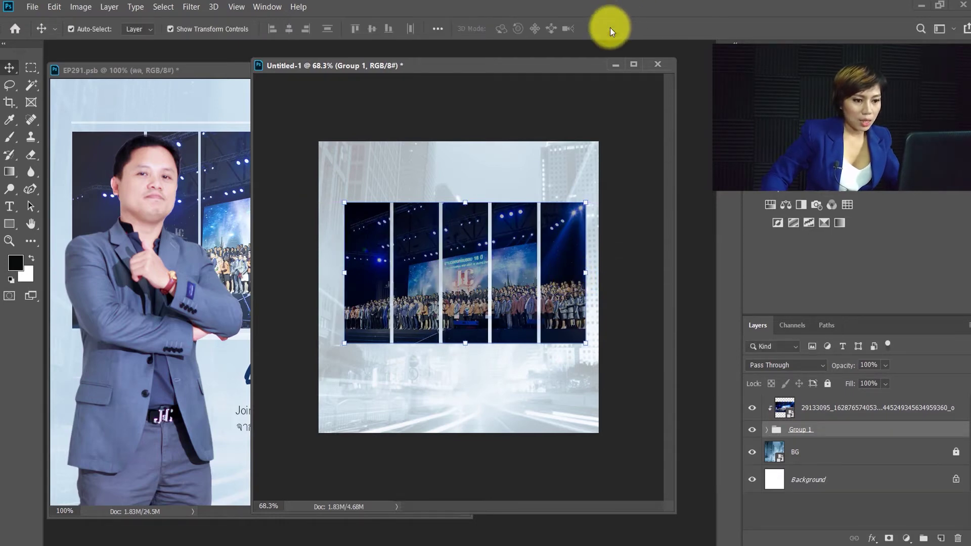
{"action": "left_click", "coordinate": [637, 218]}
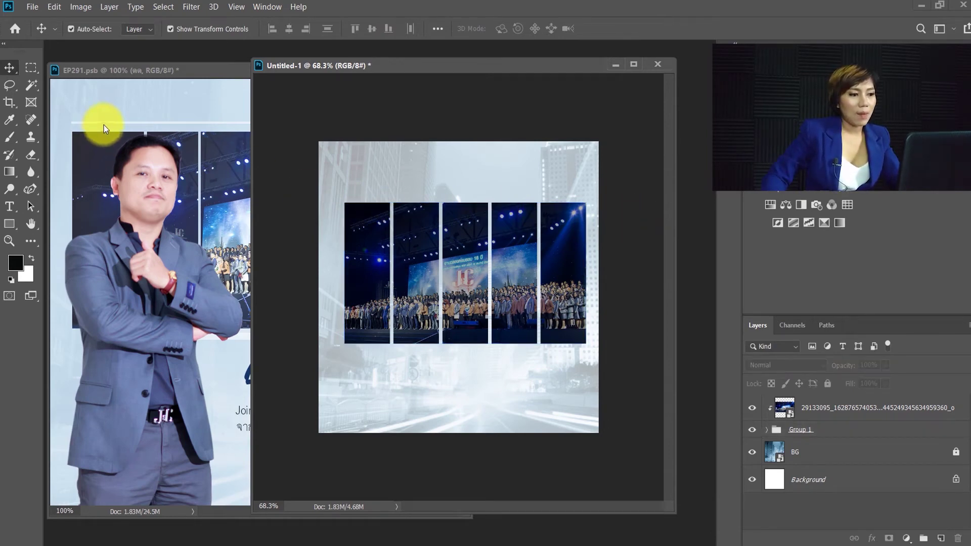
On a new layer, draw a white 598 × 12 px bar above the photo panels
{"action": "left_click", "coordinate": [940, 538]}
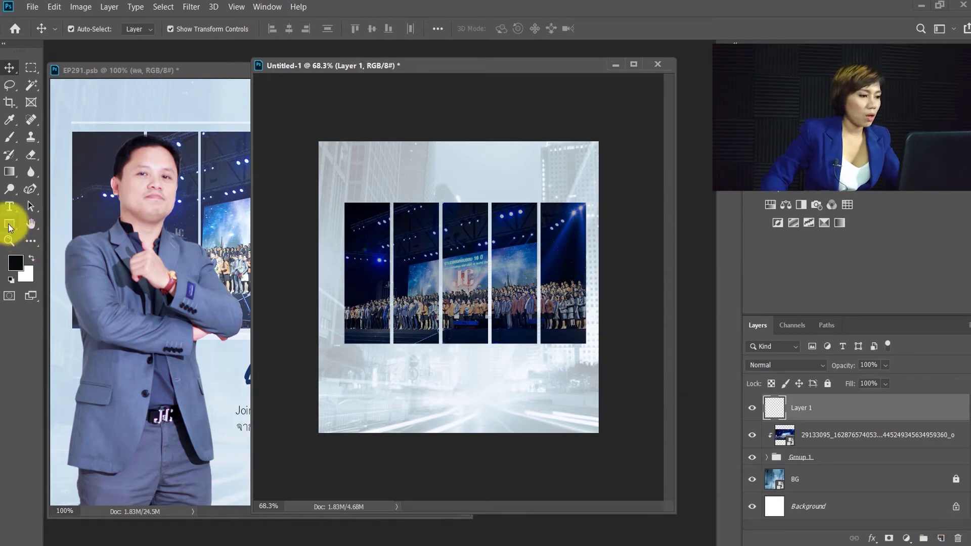
{"action": "left_click", "coordinate": [9, 225]}
{"action": "left_click", "coordinate": [46, 223]}
{"action": "left_click_drag", "start_coordinate": [343, 193], "coordinate": [521, 197]}
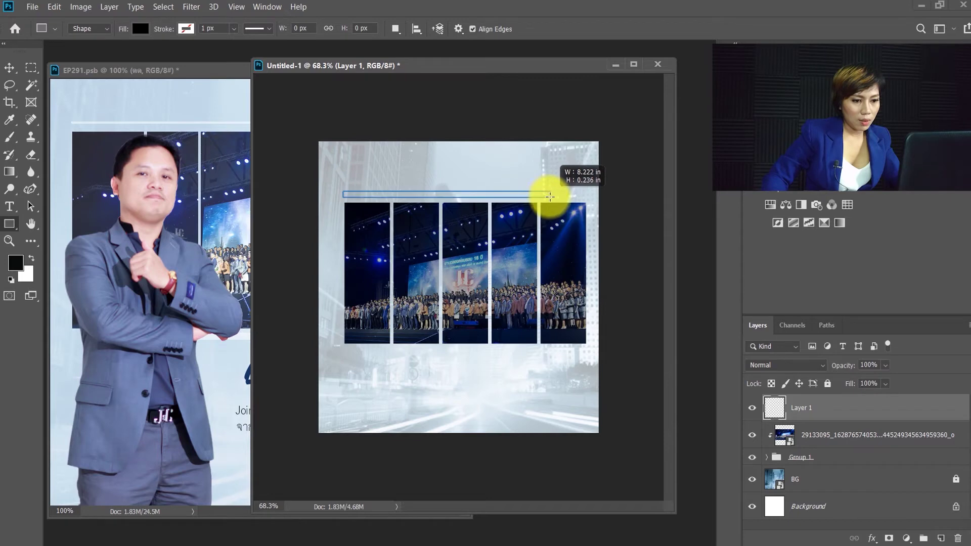
{"action": "left_click_drag", "start_coordinate": [521, 197], "coordinate": [552, 195]}
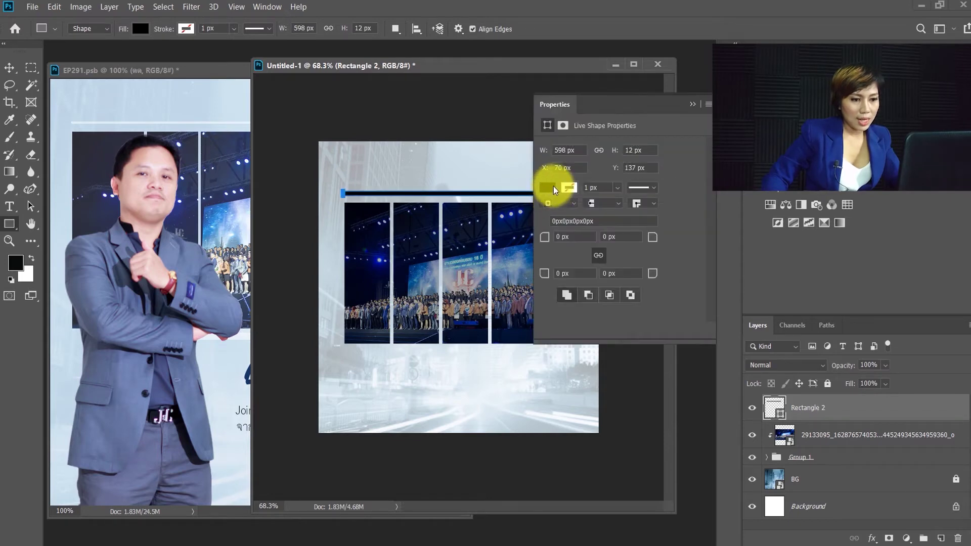
{"action": "left_click", "coordinate": [550, 188]}
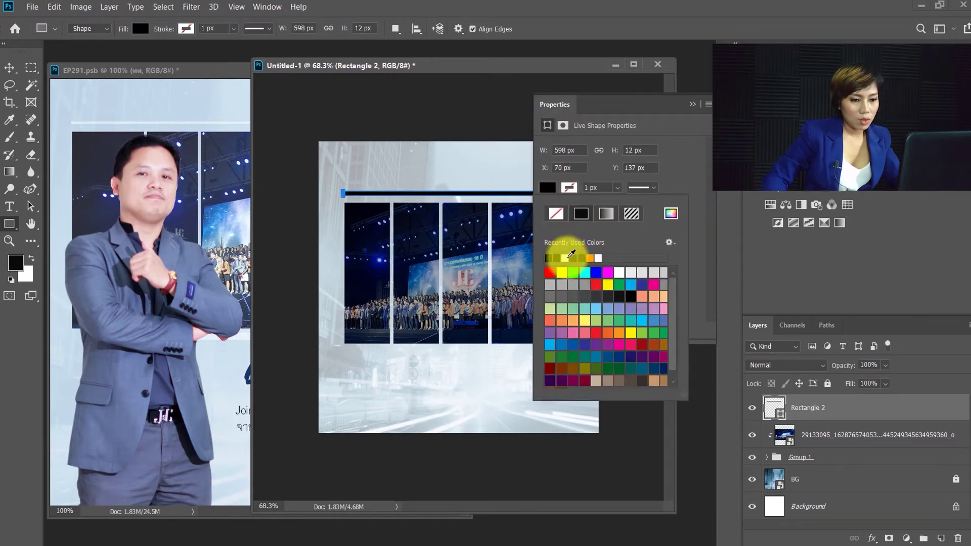
{"action": "left_click", "coordinate": [551, 194]}
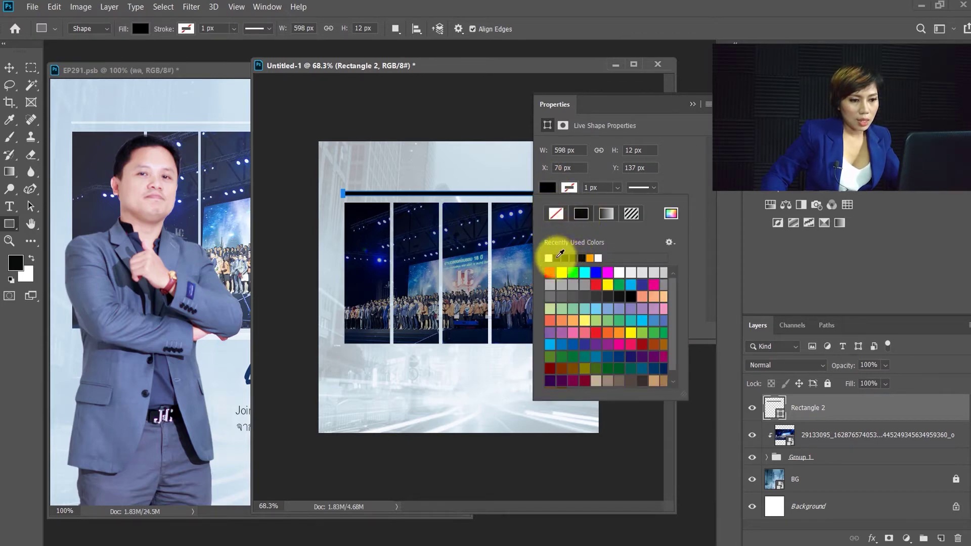
{"action": "left_click", "coordinate": [598, 258]}
{"action": "left_click", "coordinate": [693, 104]}
{"action": "left_click", "coordinate": [692, 104]}
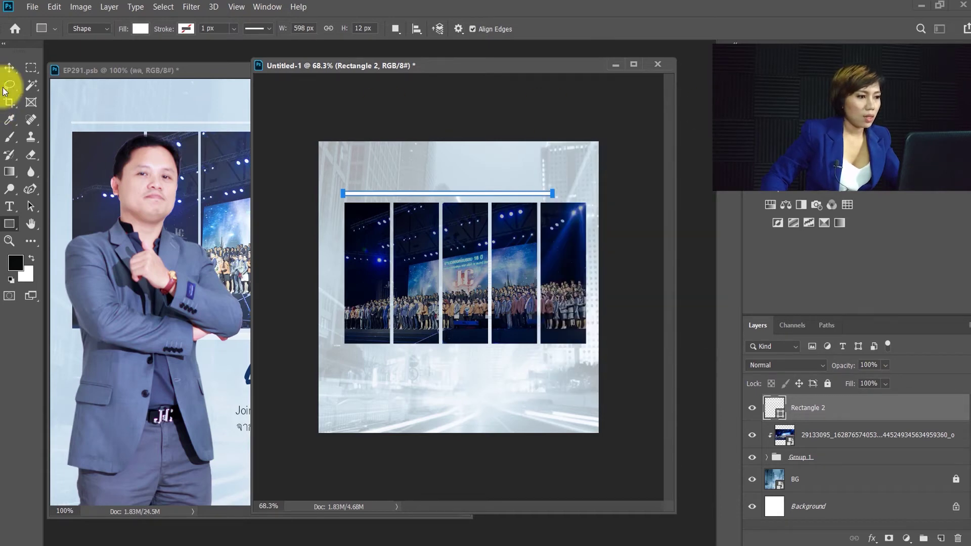
Copy the white bar below the panels, then drag the man cutout over from EP291
{"action": "left_click", "coordinate": [9, 67]}
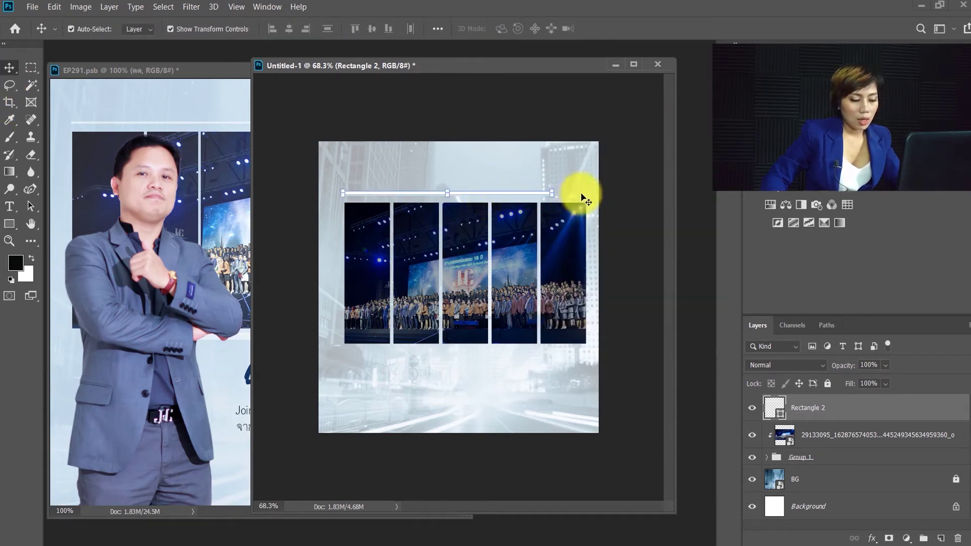
{"action": "mouse_move", "coordinate": [582, 197]}
{"action": "left_mouse_down", "text": "alt"}
{"action": "mouse_move", "coordinate": [551, 198]}
{"action": "mouse_move", "coordinate": [568, 357]}
{"action": "left_mouse_up", "text": "alt"}
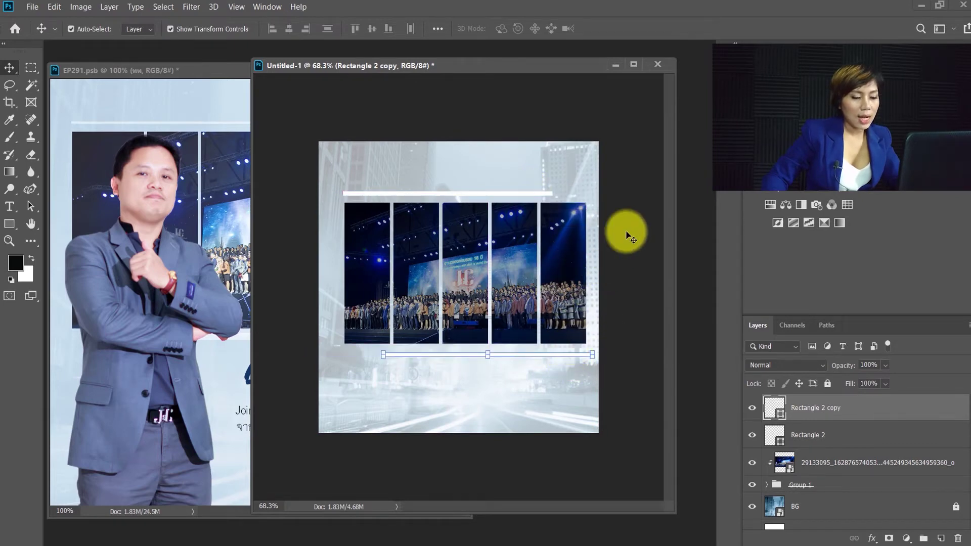
{"action": "left_click", "coordinate": [195, 271]}
{"action": "left_click_drag", "start_coordinate": [177, 283], "coordinate": [554, 298]}
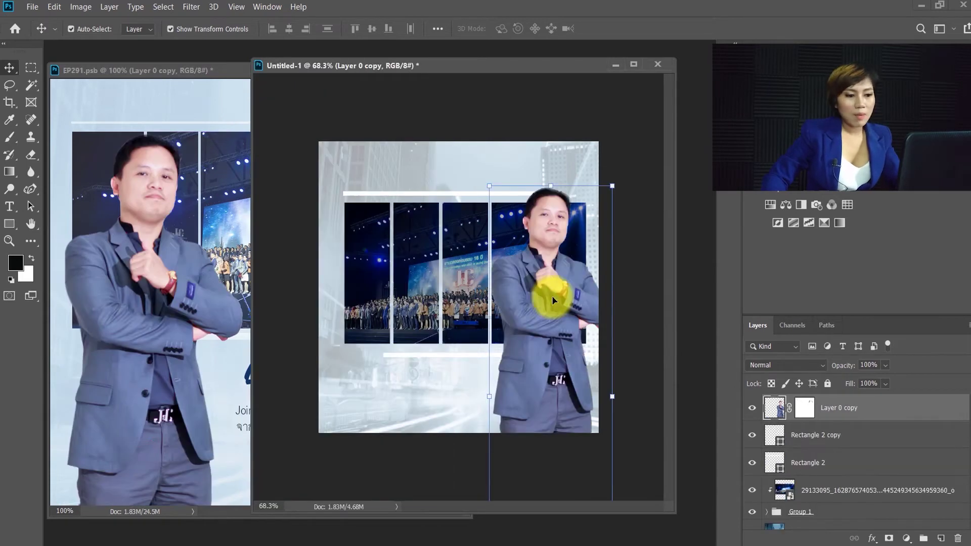
Position the man cutout over the left panels and drag the ELITE logo over from EP291
{"action": "left_click_drag", "start_coordinate": [548, 301], "coordinate": [387, 292]}
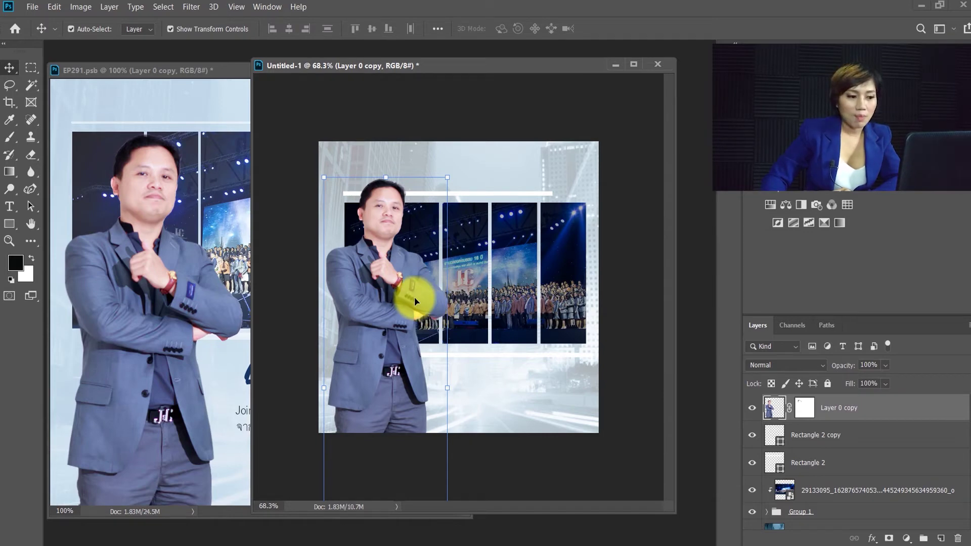
{"action": "left_click_drag", "start_coordinate": [407, 297], "coordinate": [424, 305]}
{"action": "key", "text": "ctrl+Tab"}
{"action": "left_click_drag", "start_coordinate": [370, 147], "coordinate": [568, 185]}
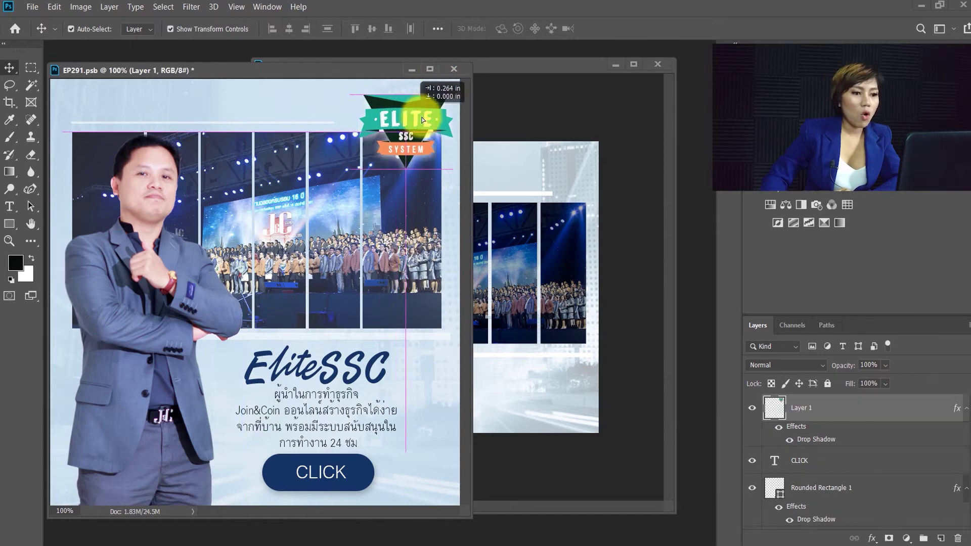
Place the ELITE logo top-right with a 70% opacity, 4 px distance, 16 px drop shadow
{"action": "left_click_drag", "start_coordinate": [560, 185], "coordinate": [559, 185]}
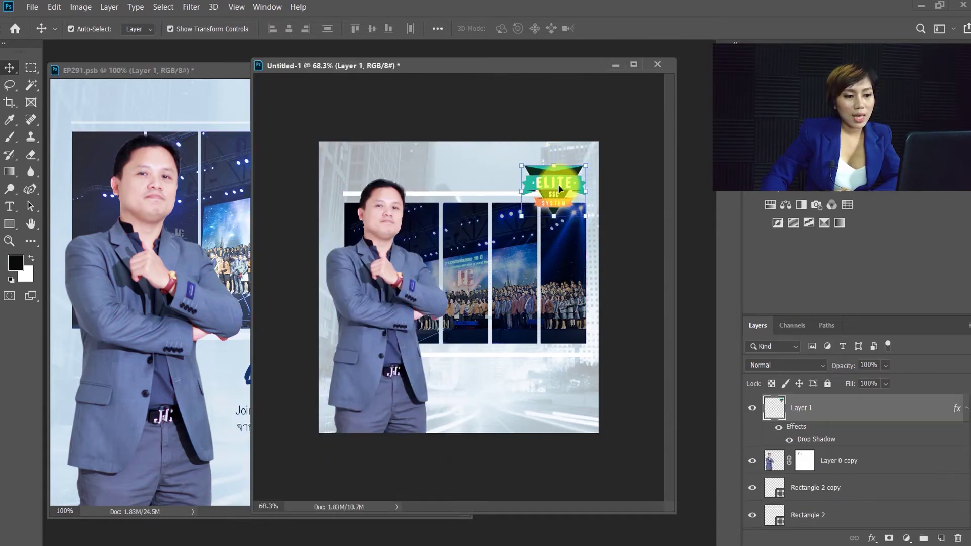
{"action": "left_click", "coordinate": [789, 440]}
{"action": "left_click", "coordinate": [789, 440]}
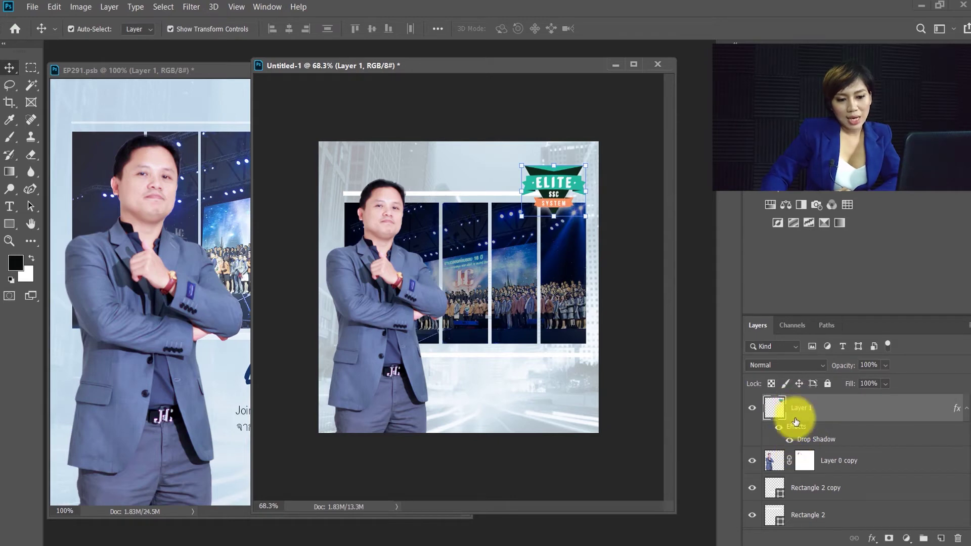
{"action": "left_click", "coordinate": [871, 538]}
{"action": "left_click", "coordinate": [900, 537]}
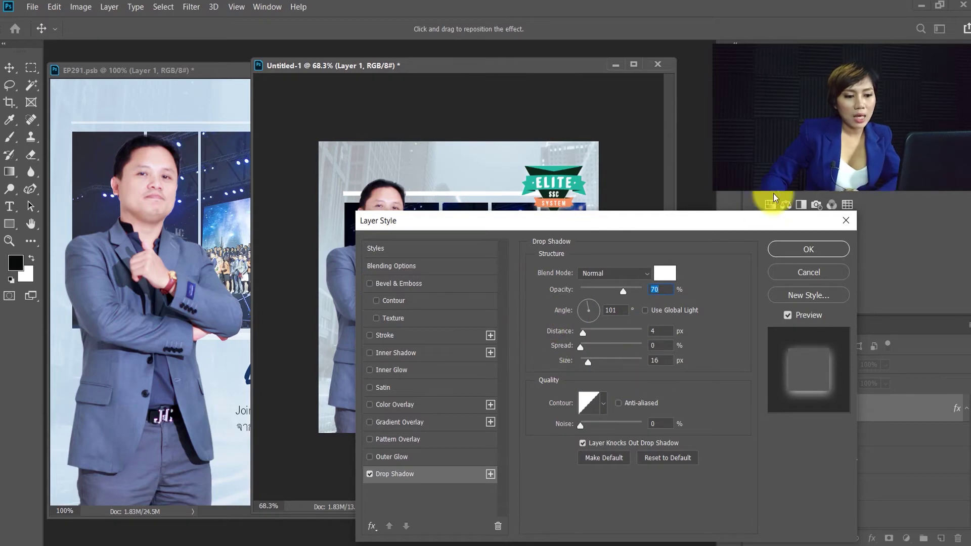
{"action": "left_click", "coordinate": [808, 249]}
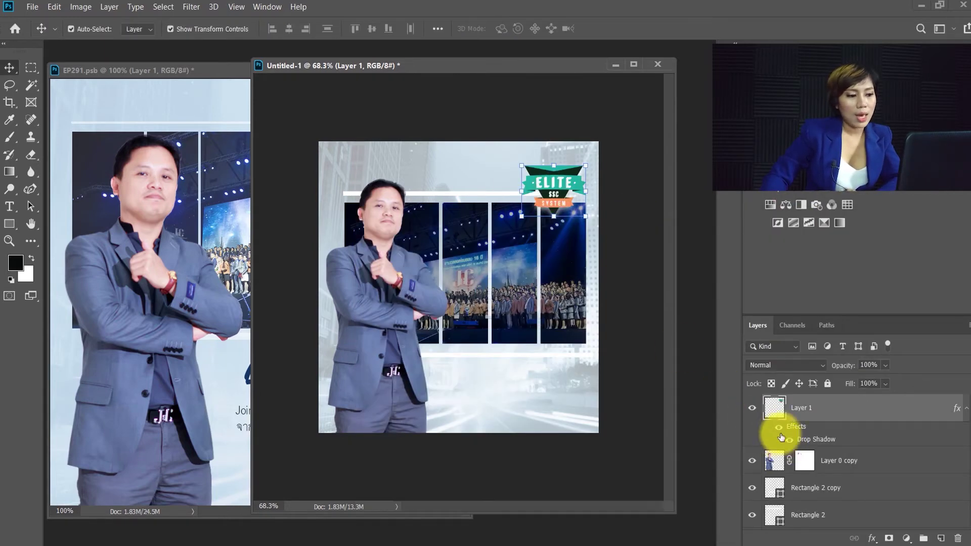
{"action": "left_click", "coordinate": [233, 261]}
{"action": "left_click", "coordinate": [361, 378]}
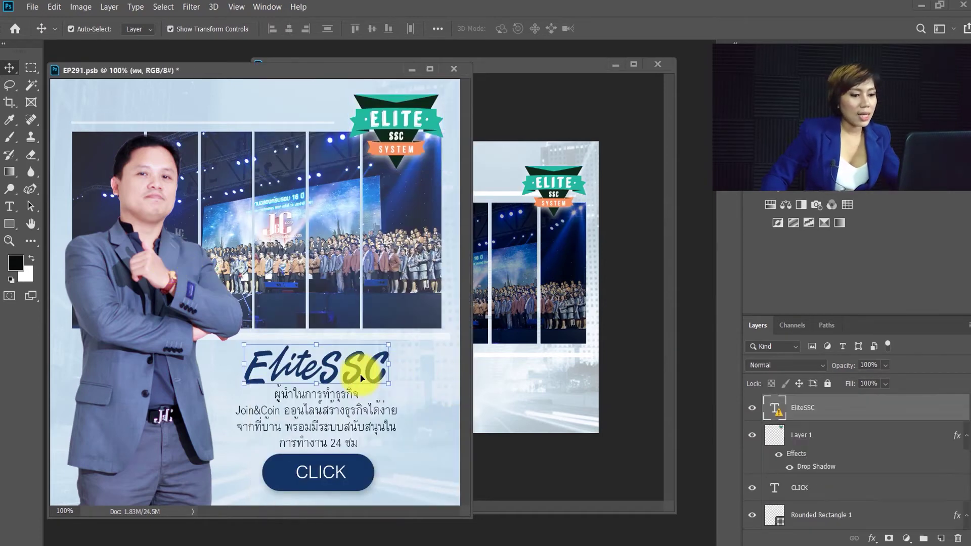
Copy the EliteSSC heading from EP291 into the square ad, just below the panels
{"action": "left_click", "coordinate": [346, 418]}
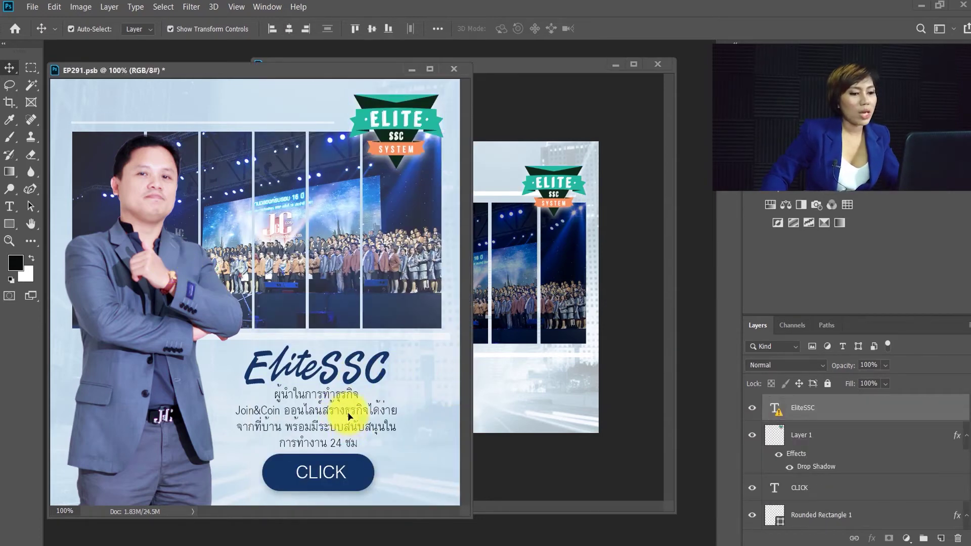
{"action": "left_click_drag", "start_coordinate": [387, 365], "coordinate": [535, 360]}
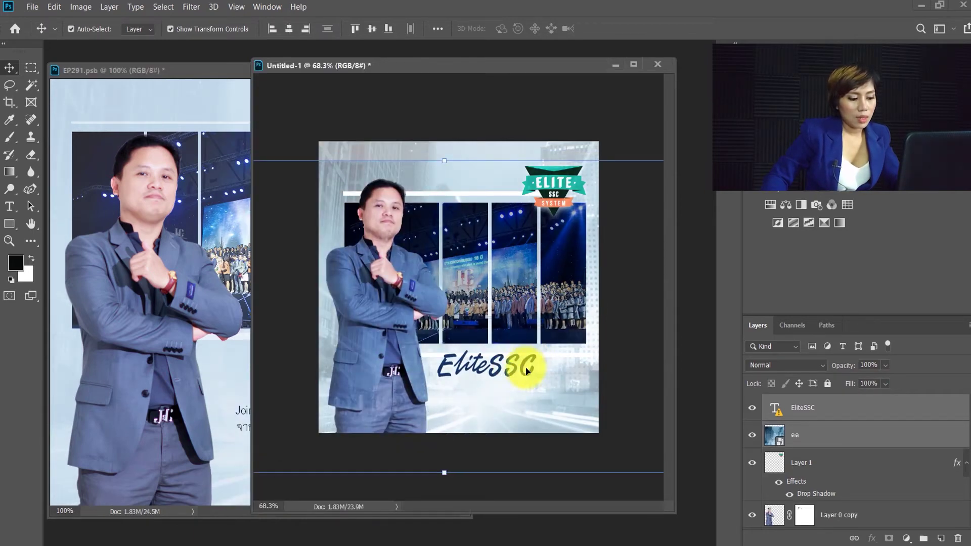
{"action": "key", "text": "ctrl+z"}
{"action": "key", "text": "ctrl+Tab"}
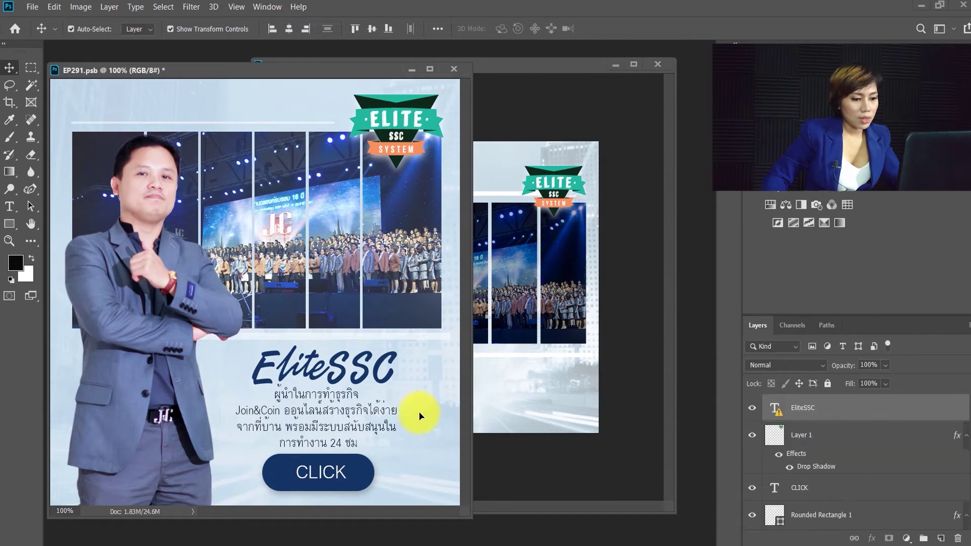
{"action": "mouse_move", "coordinate": [837, 432]}
{"action": "left_mouse_down"}
{"action": "mouse_move", "coordinate": [835, 411]}
{"action": "mouse_move", "coordinate": [563, 390]}
{"action": "mouse_move", "coordinate": [231, 387]}
{"action": "left_mouse_up"}
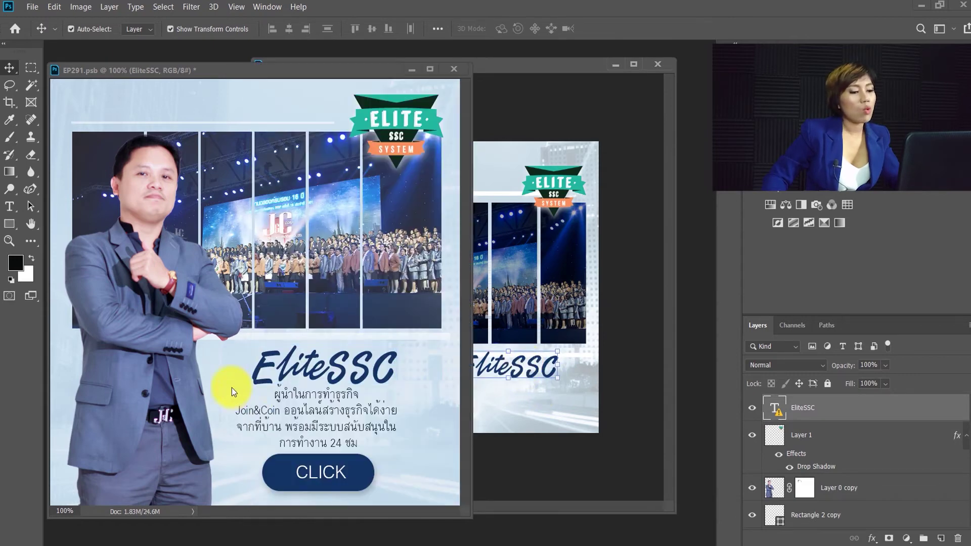
{"action": "left_click_drag", "start_coordinate": [232, 387], "coordinate": [335, 419]}
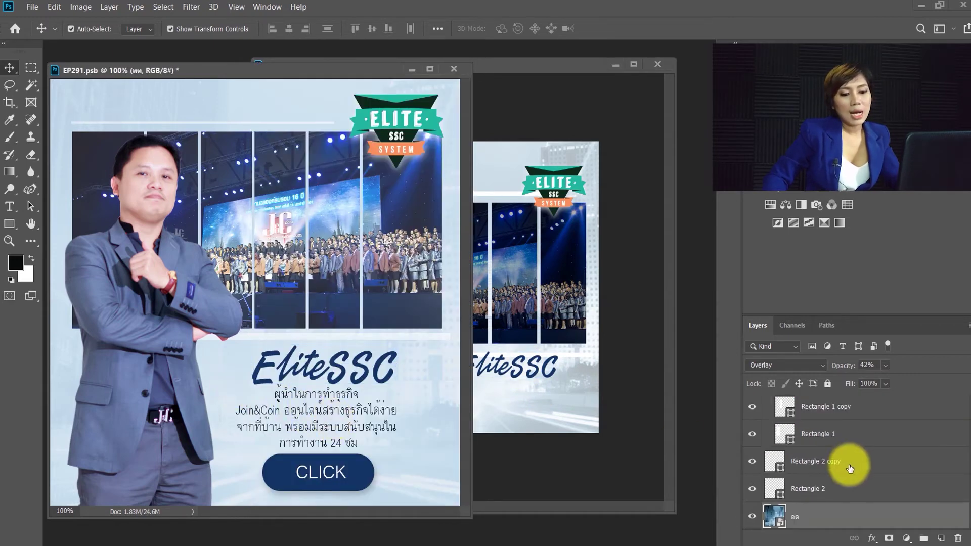
Bring in the Thai description text and line it up under the EliteSSC heading
{"action": "left_click", "coordinate": [828, 384]}
{"action": "left_click_drag", "start_coordinate": [346, 433], "coordinate": [521, 398]}
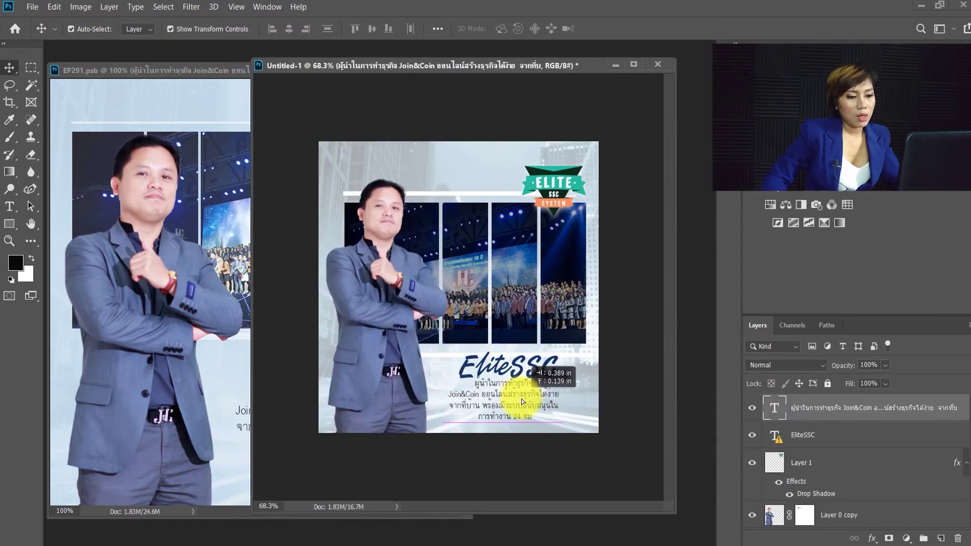
{"action": "key", "text": "ctrl+t"}
{"action": "left_click", "coordinate": [612, 29]}
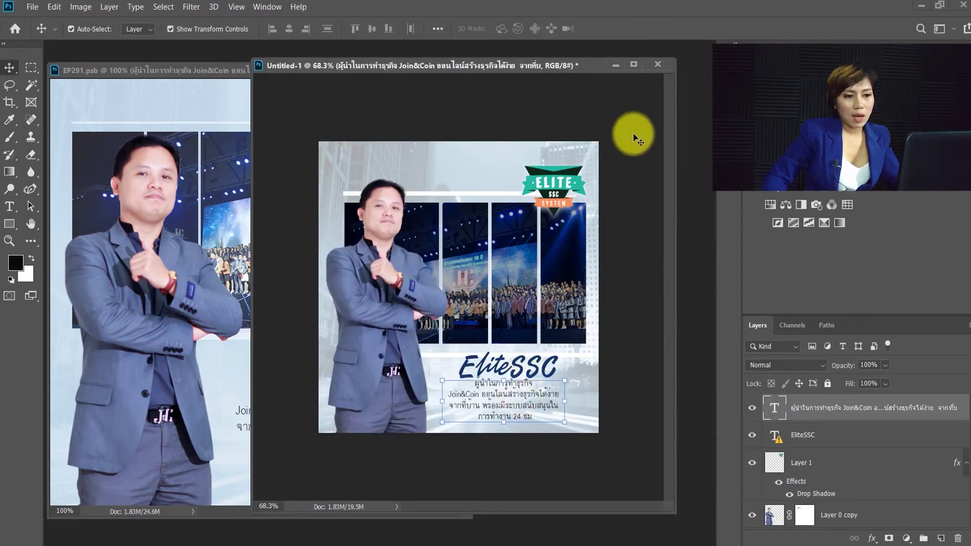
{"action": "left_click_drag", "start_coordinate": [531, 366], "coordinate": [519, 354]}
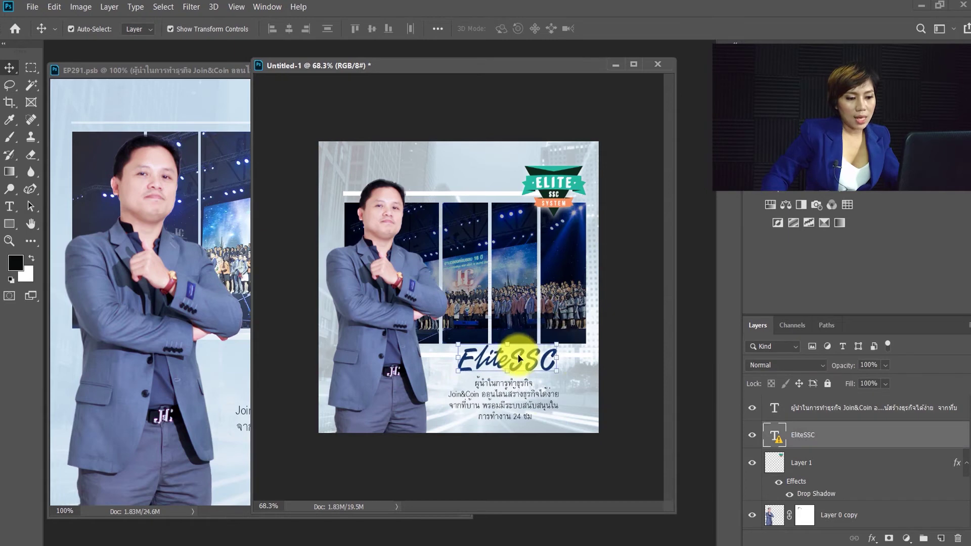
{"action": "left_click_drag", "start_coordinate": [547, 391], "coordinate": [520, 401]}
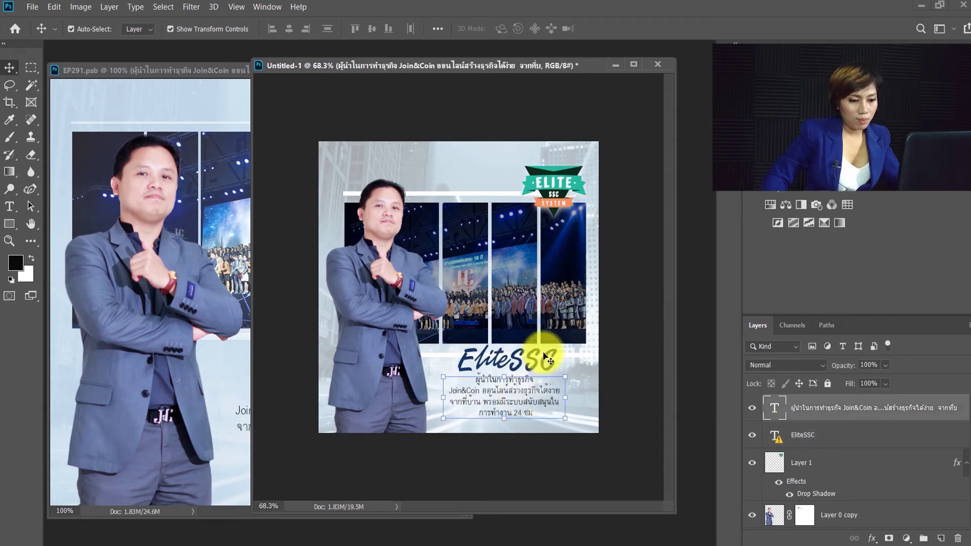
{"action": "left_click", "coordinate": [531, 271]}
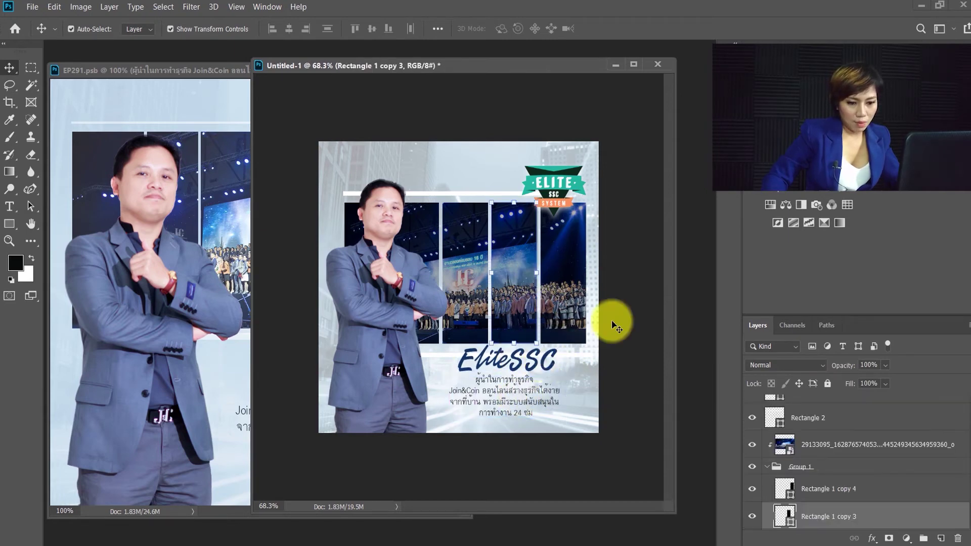
Nudge the clipped concert photo upward inside the five panels and commit
{"action": "left_click", "coordinate": [787, 465]}
{"action": "left_click", "coordinate": [812, 446]}
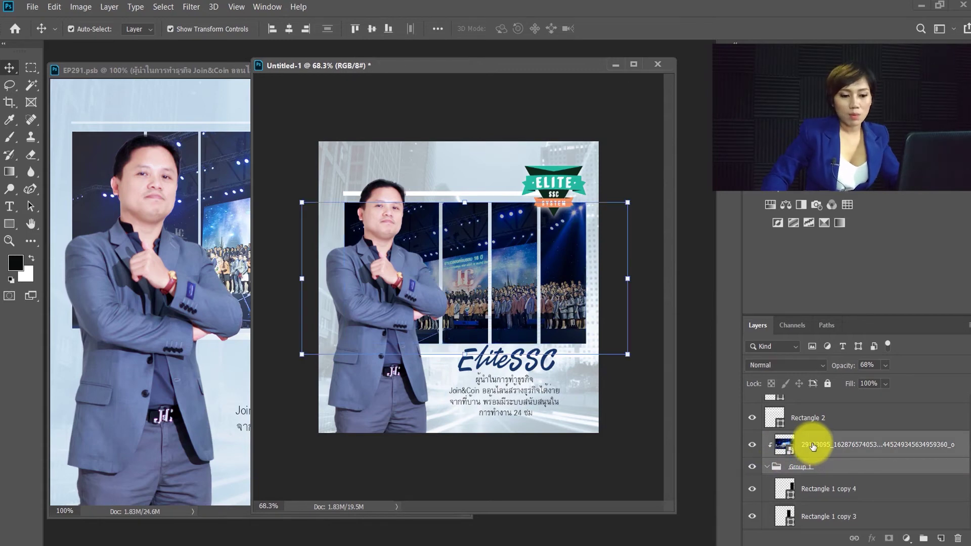
{"action": "key", "text": "ctrl+t"}
{"action": "left_click_drag", "start_coordinate": [587, 253], "coordinate": [586, 235]}
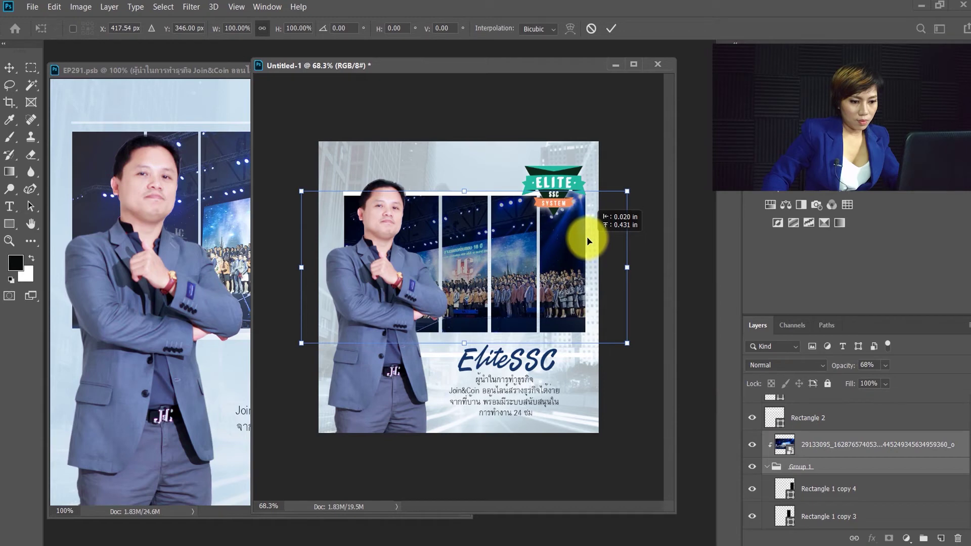
{"action": "key", "text": "Return"}
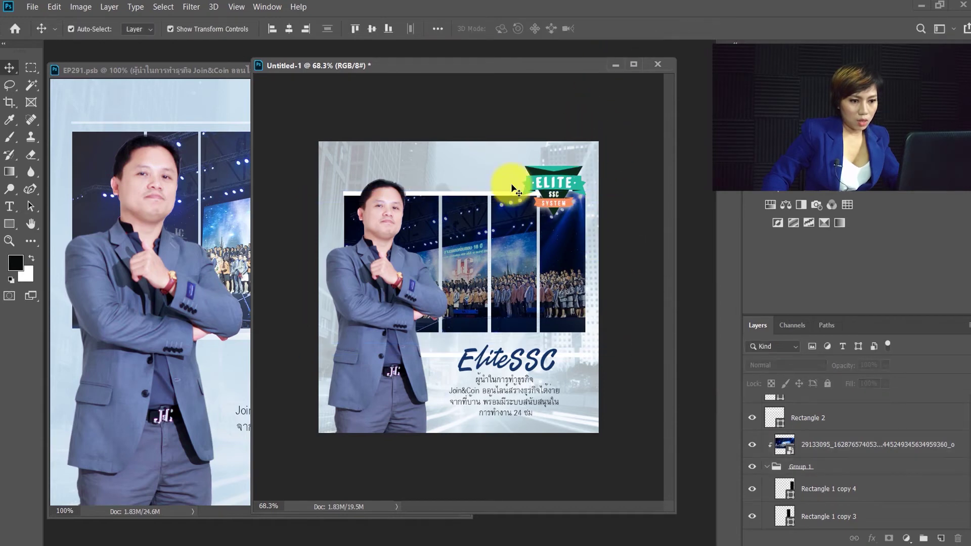
Scale the EliteSSC heading and Thai text together to about 83%
{"action": "mouse_move", "coordinate": [473, 192]}
{"action": "left_mouse_down"}
{"action": "mouse_move", "coordinate": [561, 358]}
{"action": "mouse_move", "coordinate": [568, 343]}
{"action": "left_mouse_up"}
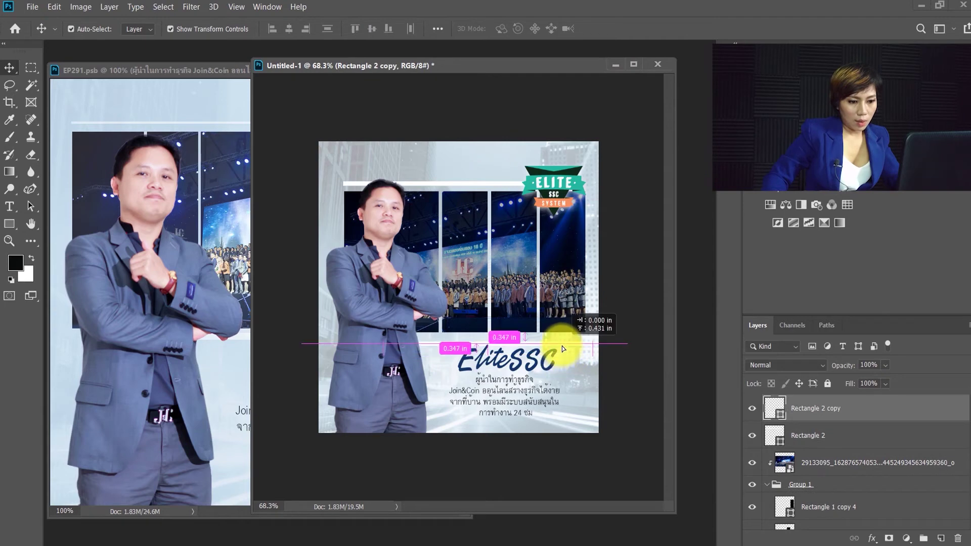
{"action": "left_click", "coordinate": [497, 394]}
{"action": "left_click", "coordinate": [531, 359], "text": "shift"}
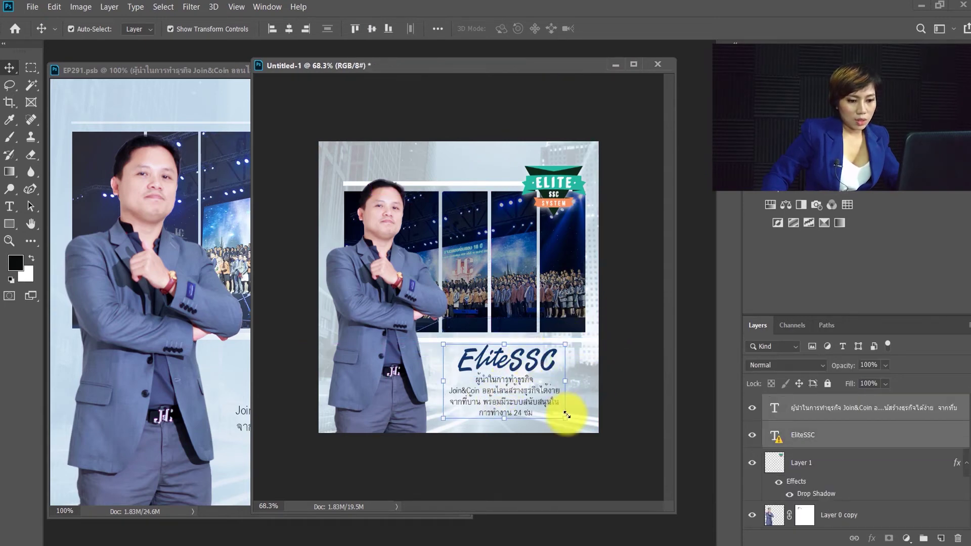
{"action": "left_click", "coordinate": [554, 407]}
{"action": "left_click", "coordinate": [473, 257]}
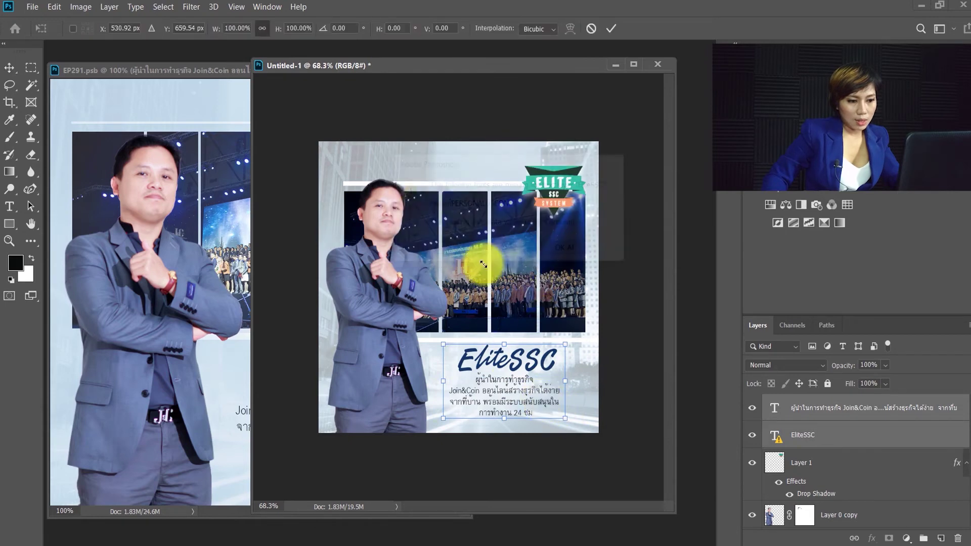
{"action": "left_click_drag", "start_coordinate": [560, 420], "coordinate": [524, 386]}
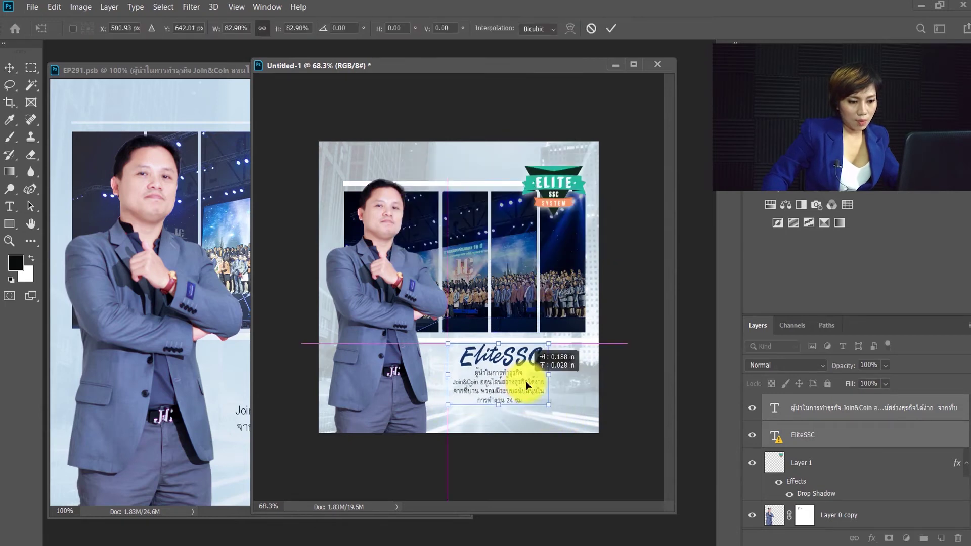
{"action": "left_click", "coordinate": [610, 28]}
Move the lower white bar up under the panels and bring EP291 to the front
{"action": "left_click", "coordinate": [521, 390]}
{"action": "left_click_drag", "start_coordinate": [520, 391], "coordinate": [516, 394]}
{"action": "left_click", "coordinate": [550, 341]}
{"action": "key", "text": "ctrl+t"}
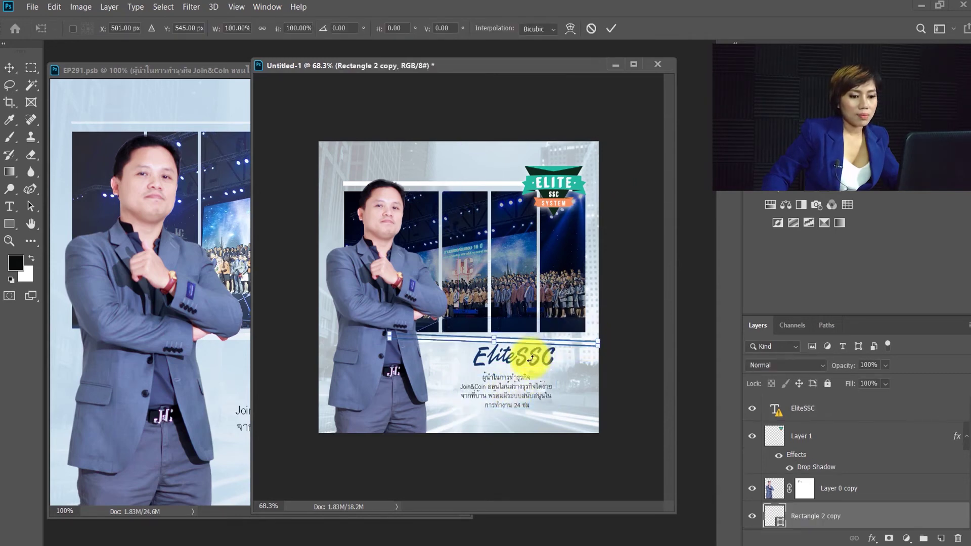
{"action": "left_click", "coordinate": [611, 29]}
{"action": "left_click", "coordinate": [617, 190]}
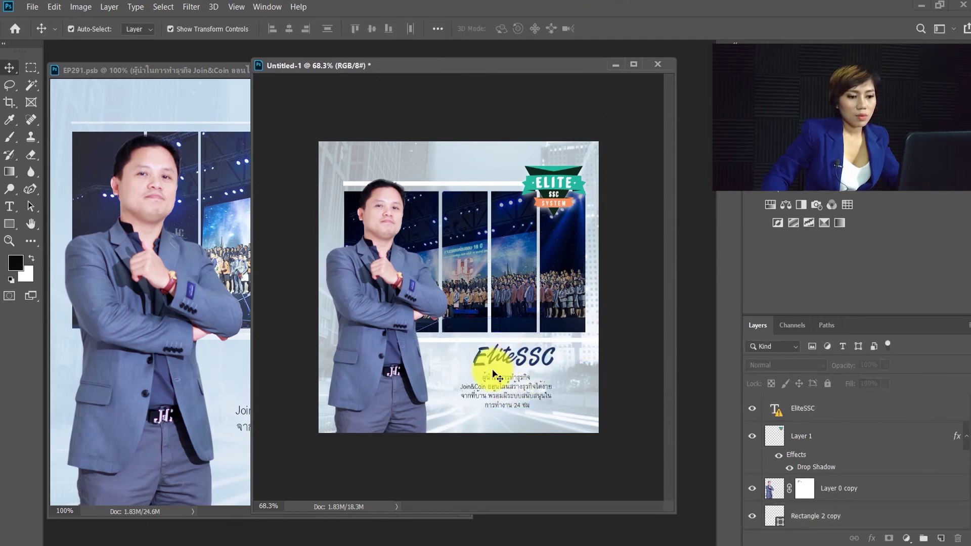
{"action": "left_click", "coordinate": [502, 360]}
{"action": "left_click", "coordinate": [210, 386]}
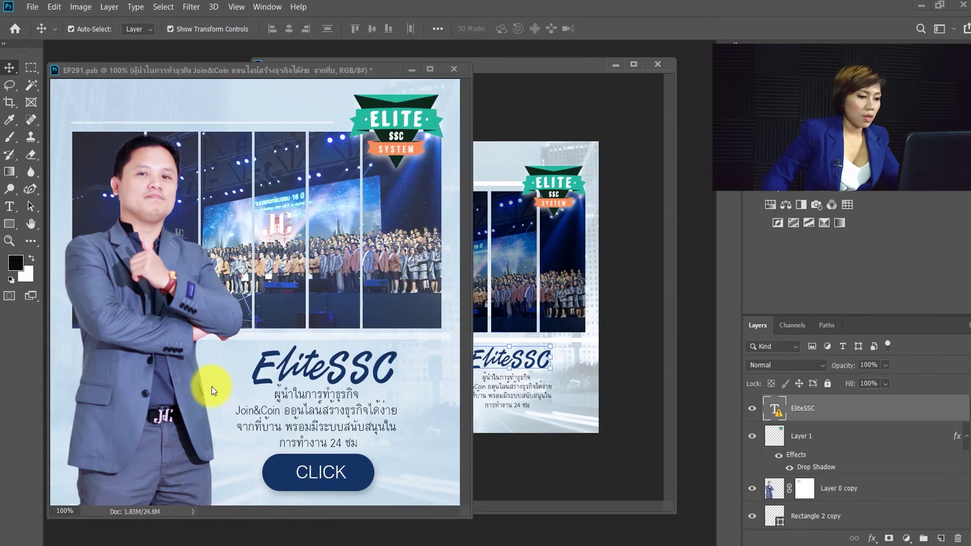
Copy the CLICK text from EP291 into the square ad and add a layer above the logo
{"action": "left_click", "coordinate": [330, 478]}
{"action": "left_click_drag", "start_coordinate": [335, 470], "coordinate": [514, 417]}
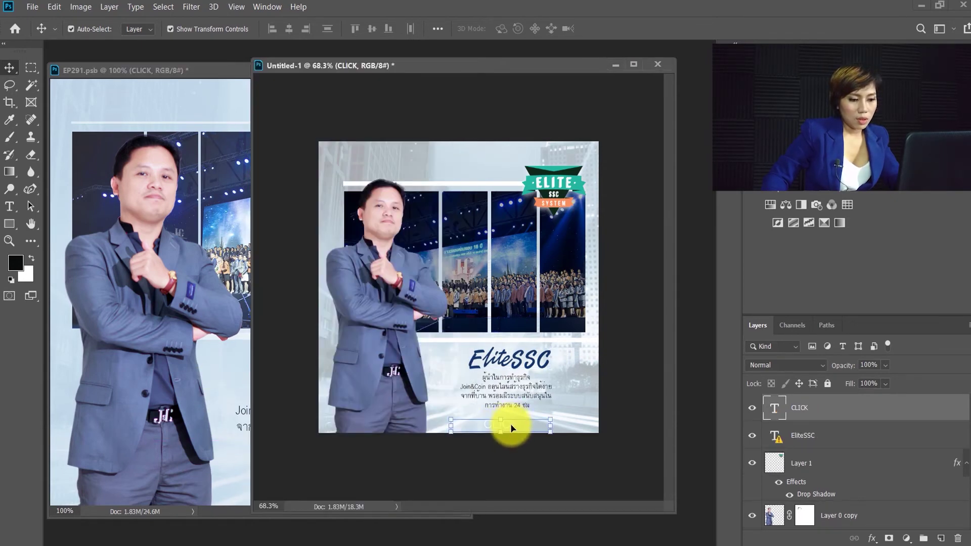
{"action": "left_click", "coordinate": [190, 461]}
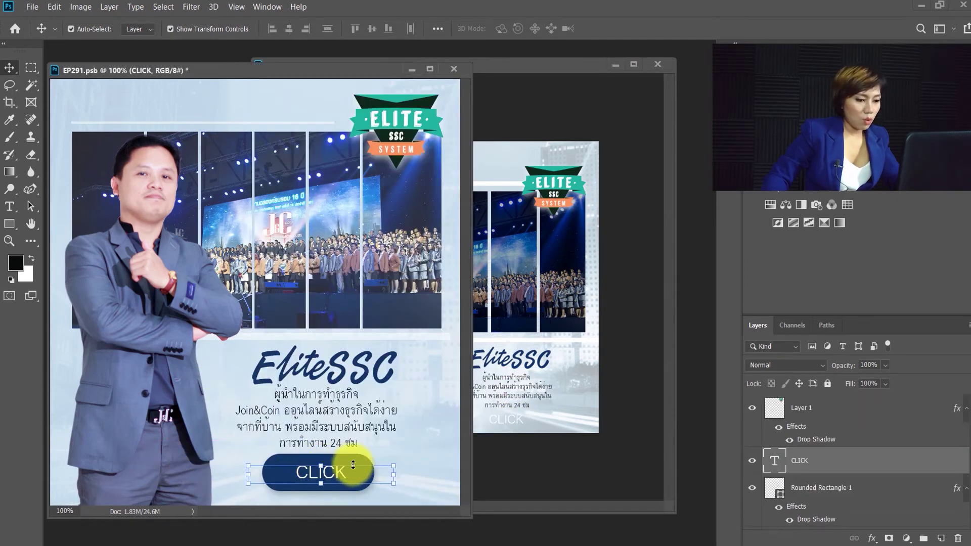
{"action": "left_click", "coordinate": [865, 408]}
{"action": "left_click", "coordinate": [941, 538]}
Set up the Rounded Rectangle Tool with a 60 px radius and bring Untitled-1 forward
{"action": "left_click", "coordinate": [11, 224]}
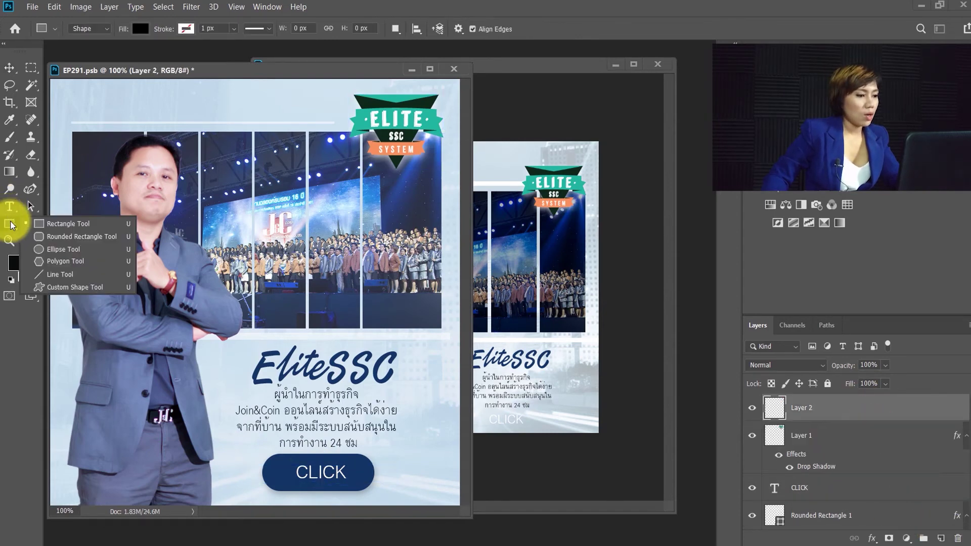
{"action": "left_click", "coordinate": [59, 237]}
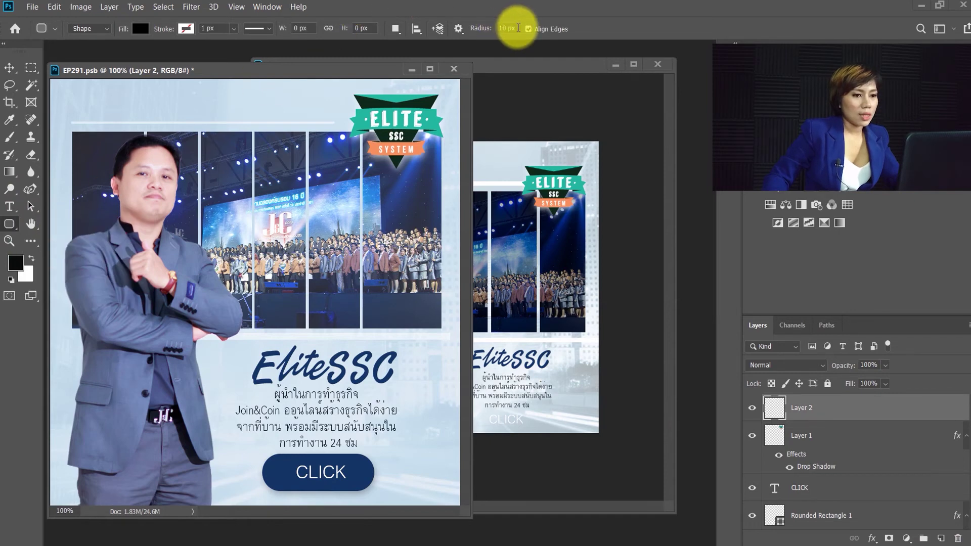
{"action": "left_click", "coordinate": [516, 28]}
{"action": "type", "text": "60"}
{"action": "key", "text": "Return"}
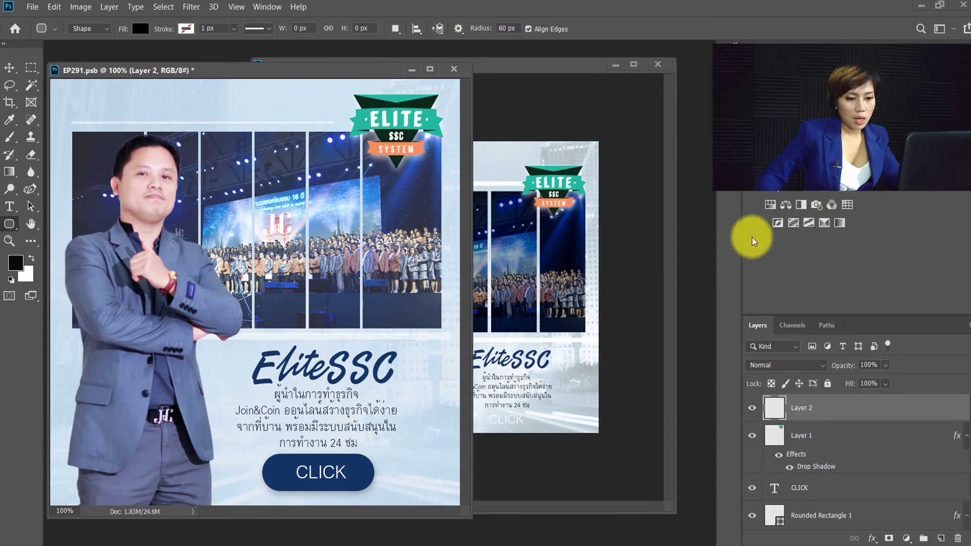
{"action": "left_click", "coordinate": [629, 112]}
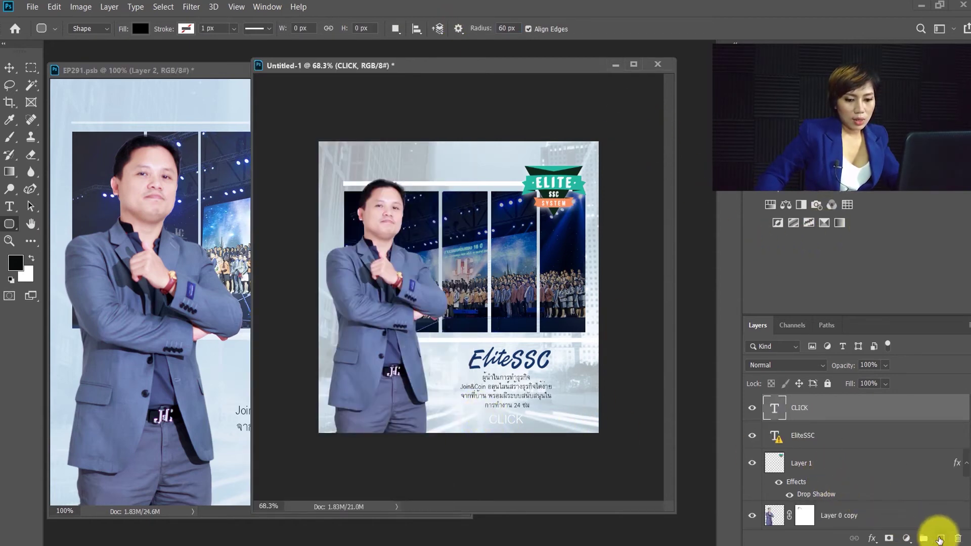
Draw a rounded rectangle on a new layer beneath the CLICK text
{"action": "left_click", "coordinate": [941, 538]}
{"action": "left_click_drag", "start_coordinate": [809, 409], "coordinate": [829, 432]}
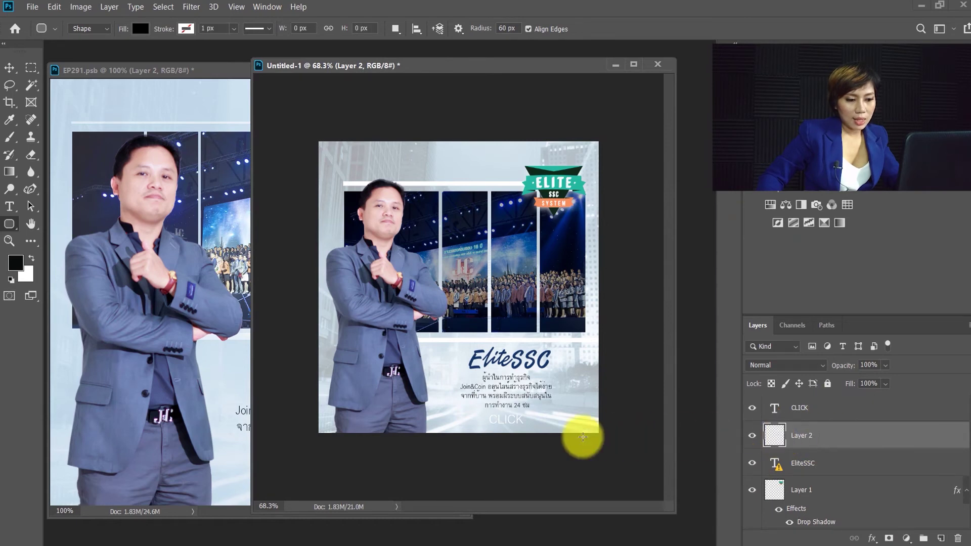
{"action": "left_click_drag", "start_coordinate": [482, 413], "coordinate": [542, 429]}
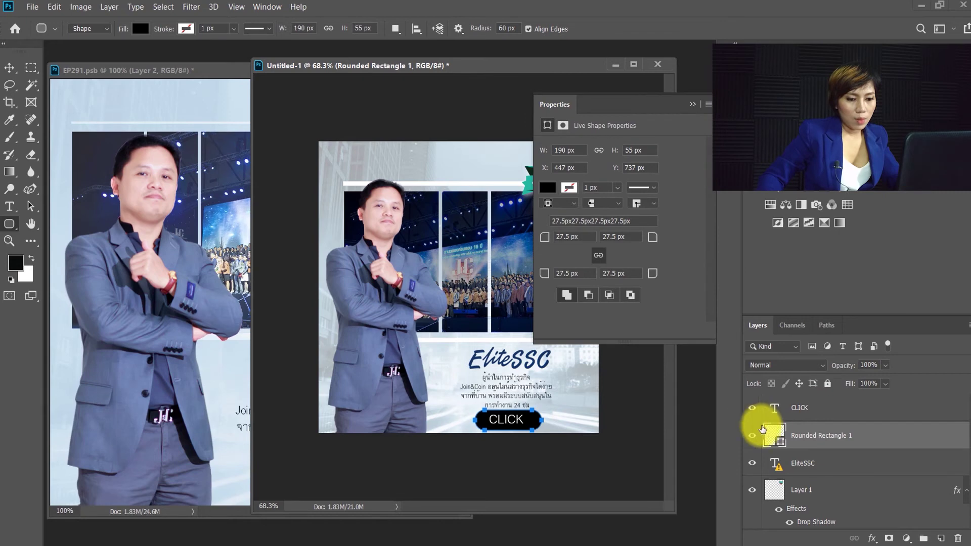
Fill the button shape with navy #153566 sampled from EP291's CLICK button
{"action": "double_click", "coordinate": [776, 436]}
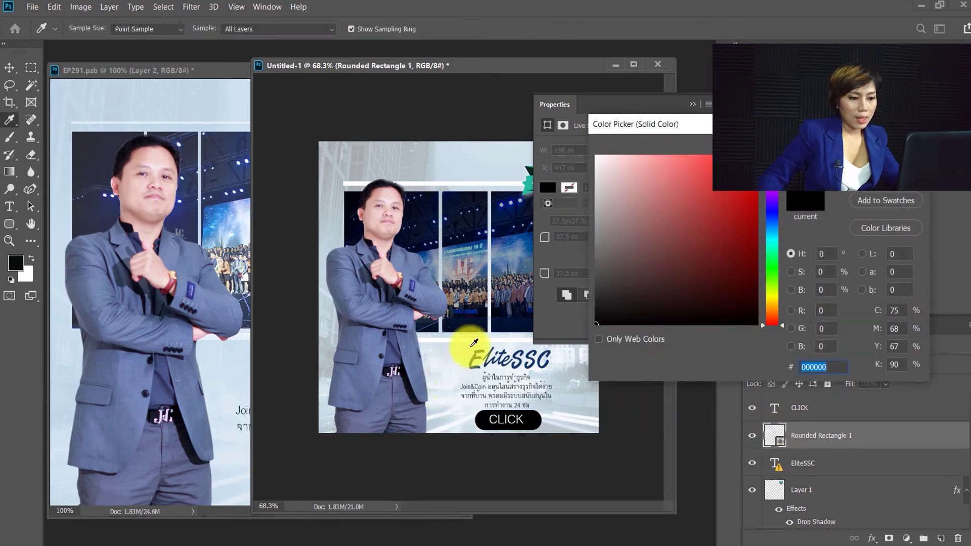
{"action": "key", "text": "Return"}
{"action": "left_click_drag", "start_coordinate": [387, 65], "coordinate": [410, 67]}
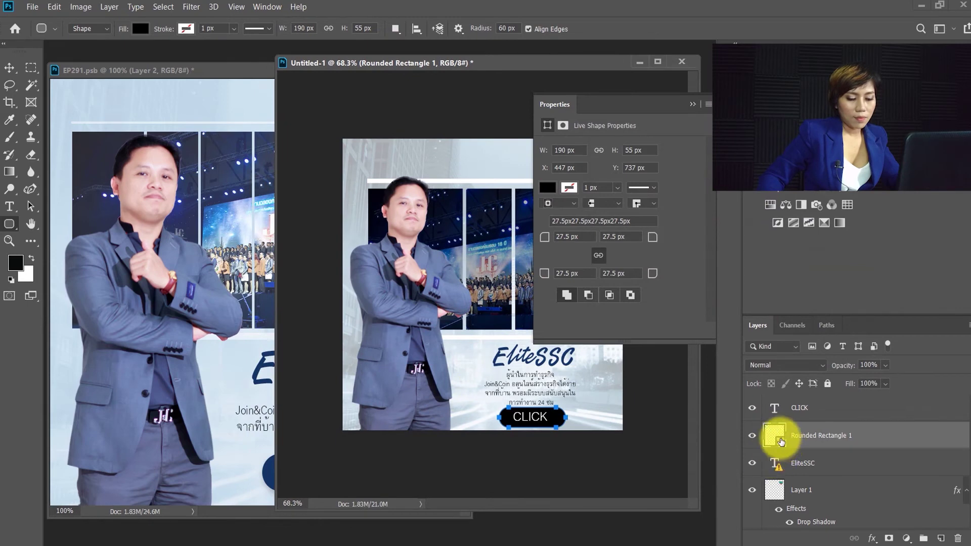
{"action": "double_click", "coordinate": [781, 442]}
{"action": "left_click", "coordinate": [271, 473]}
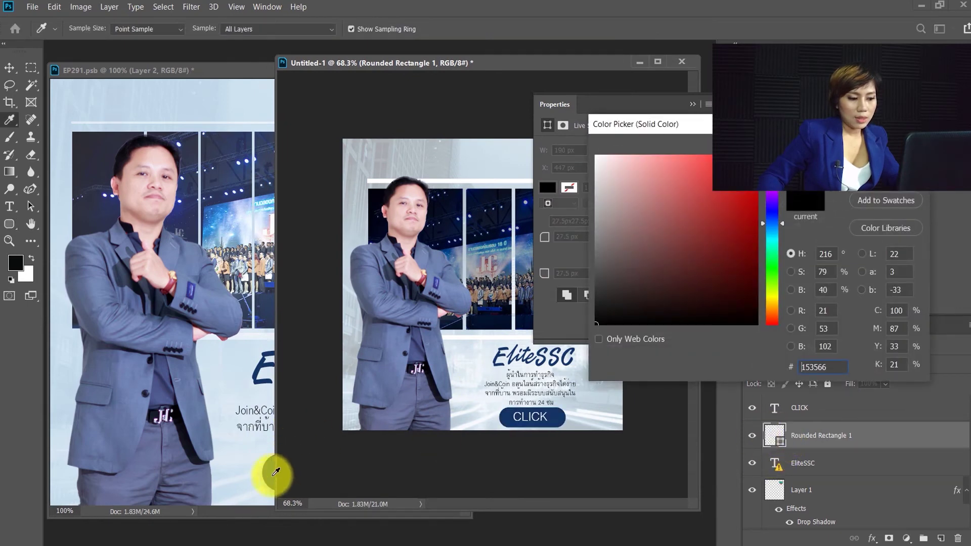
{"action": "left_click_drag", "start_coordinate": [840, 367], "coordinate": [783, 366]}
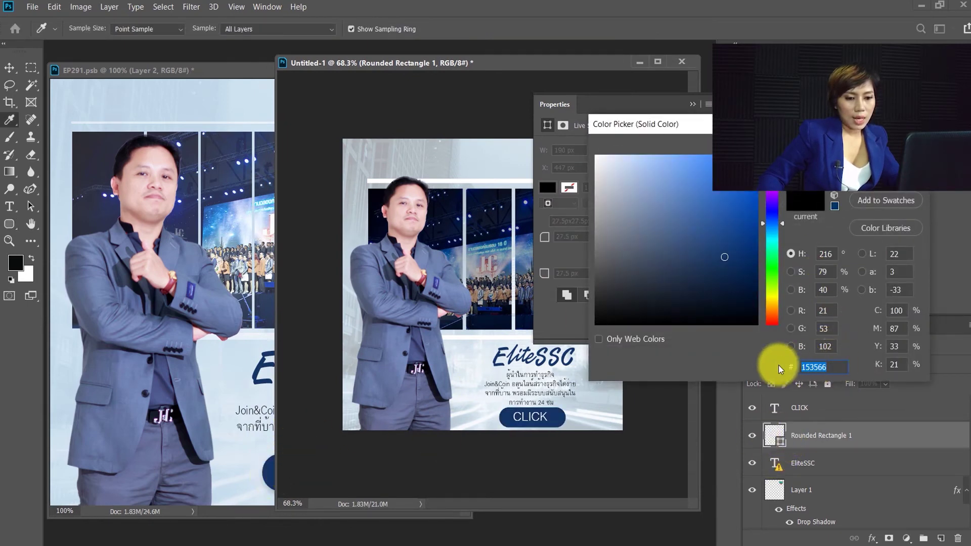
{"action": "key", "text": "Return"}
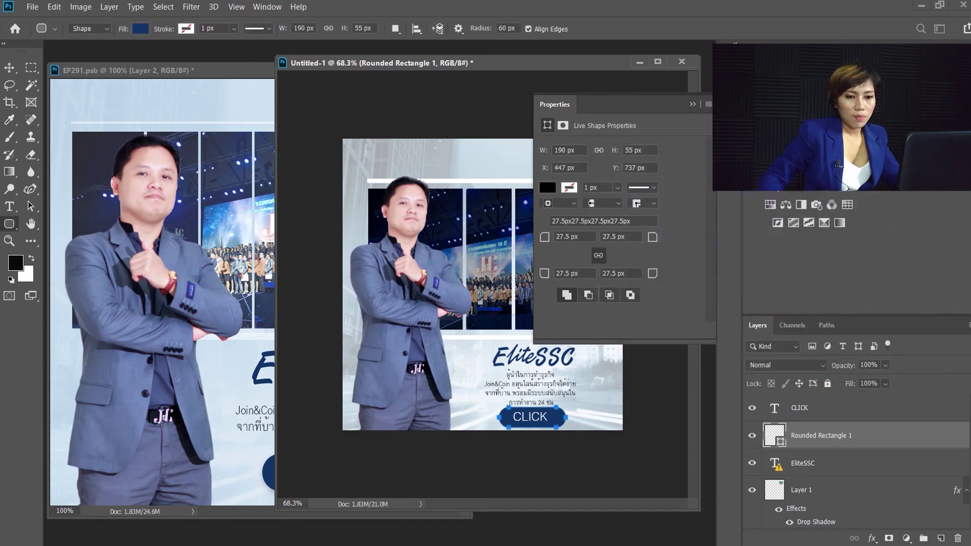
{"action": "left_click", "coordinate": [692, 105]}
{"action": "left_click", "coordinate": [9, 67]}
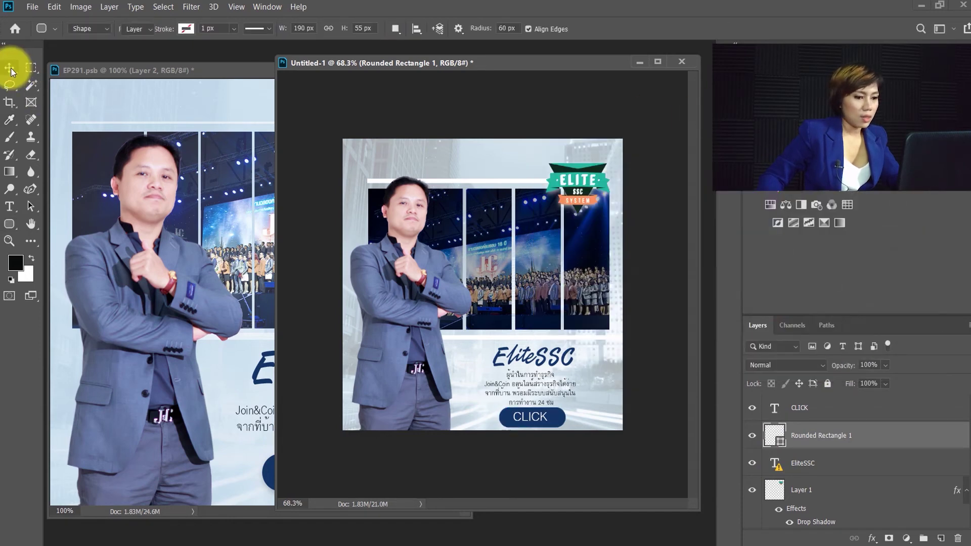
Move the top white bar up and slightly left, viewing the ad at actual size
{"action": "left_click", "coordinate": [639, 373]}
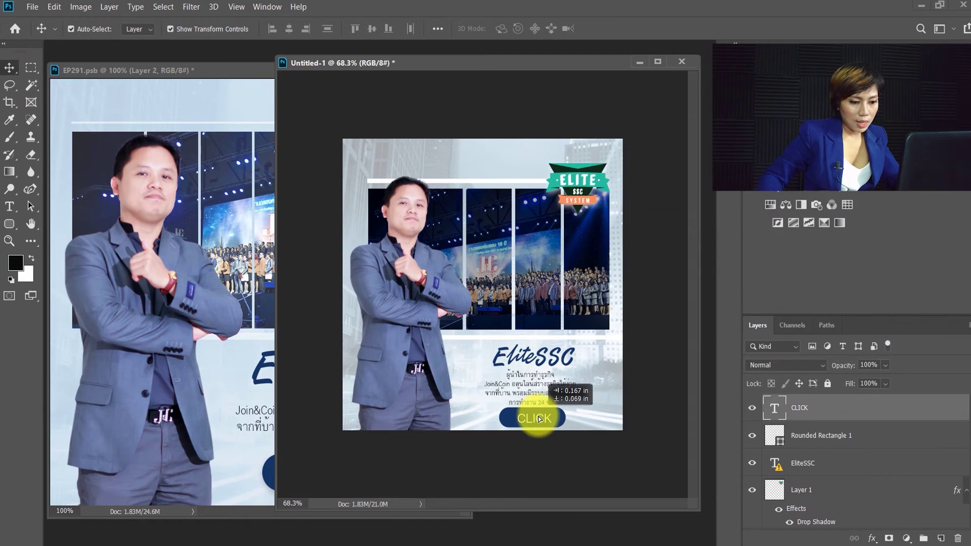
{"action": "left_click", "coordinate": [549, 299]}
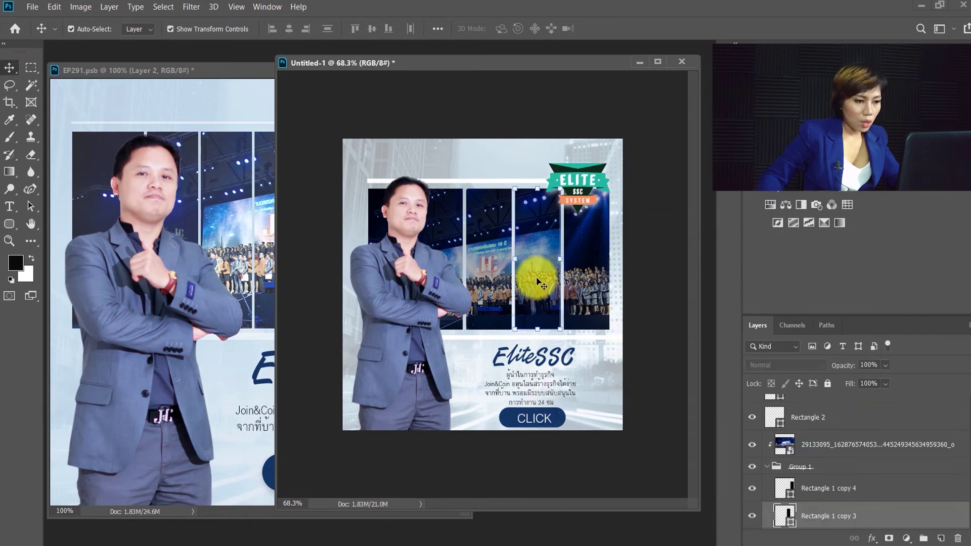
{"action": "left_click", "coordinate": [444, 216]}
{"action": "key", "text": "ctrl+plus"}
{"action": "scroll", "coordinate": [520, 277], "scroll_direction": "down", "scroll_amount": 1}
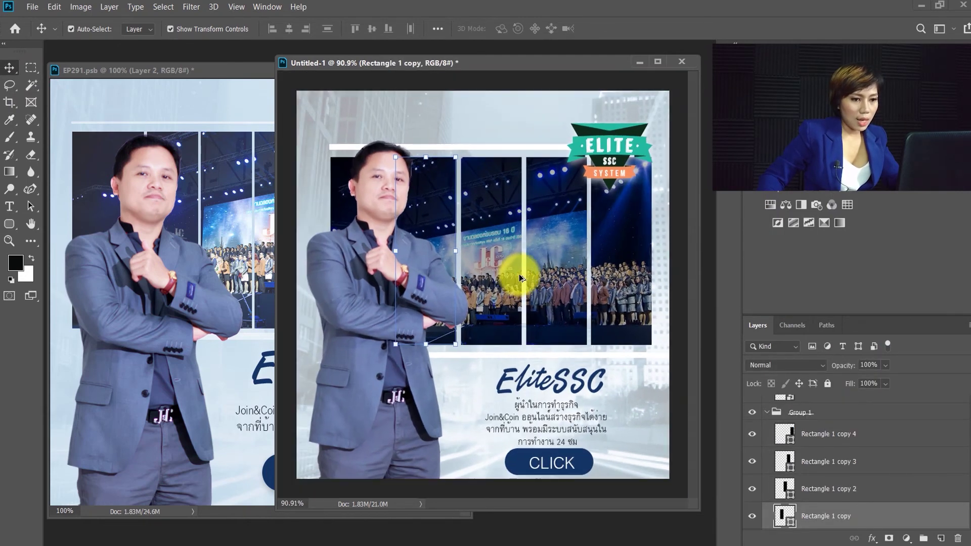
{"action": "left_click", "coordinate": [590, 108]}
{"action": "left_click", "coordinate": [474, 147]}
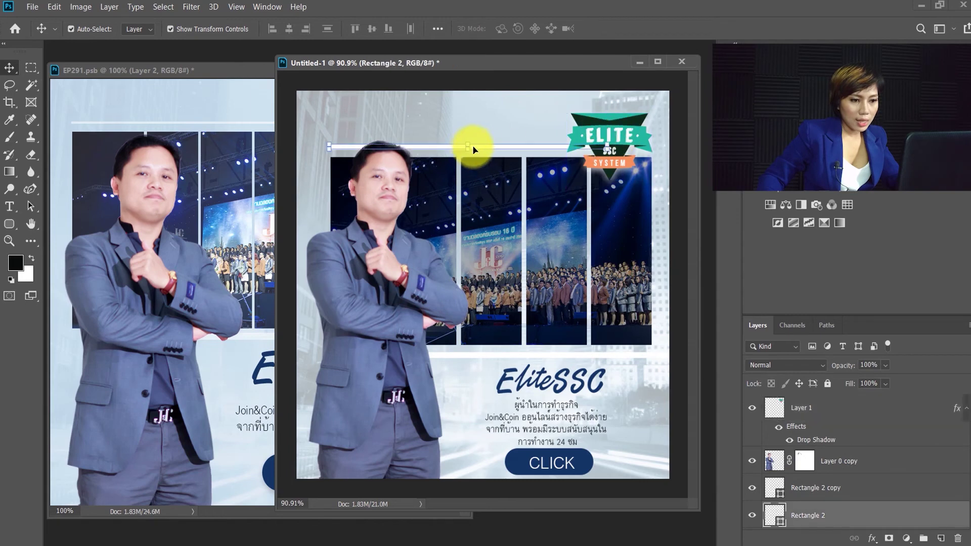
{"action": "mouse_move", "coordinate": [487, 152]}
{"action": "left_mouse_down"}
{"action": "mouse_move", "coordinate": [462, 143]}
{"action": "mouse_move", "coordinate": [460, 124]}
{"action": "mouse_move", "coordinate": [460, 134]}
{"action": "left_mouse_up"}
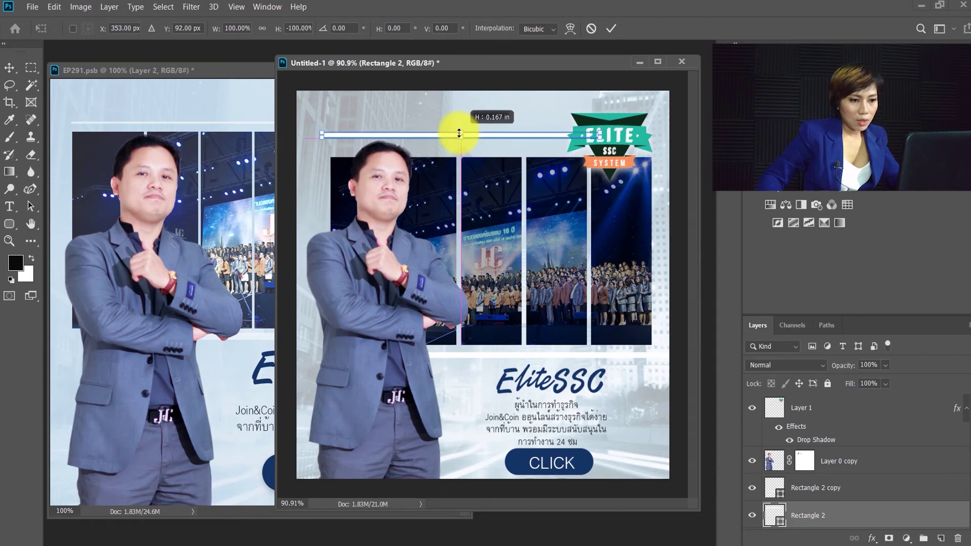
Slim the top white bar to about half its height
{"action": "scroll", "coordinate": [459, 133], "scroll_direction": "up", "scroll_amount": 3}
{"action": "scroll", "coordinate": [457, 131], "scroll_direction": "up", "scroll_amount": 3}
{"action": "left_click_drag", "start_coordinate": [472, 138], "coordinate": [468, 147]}
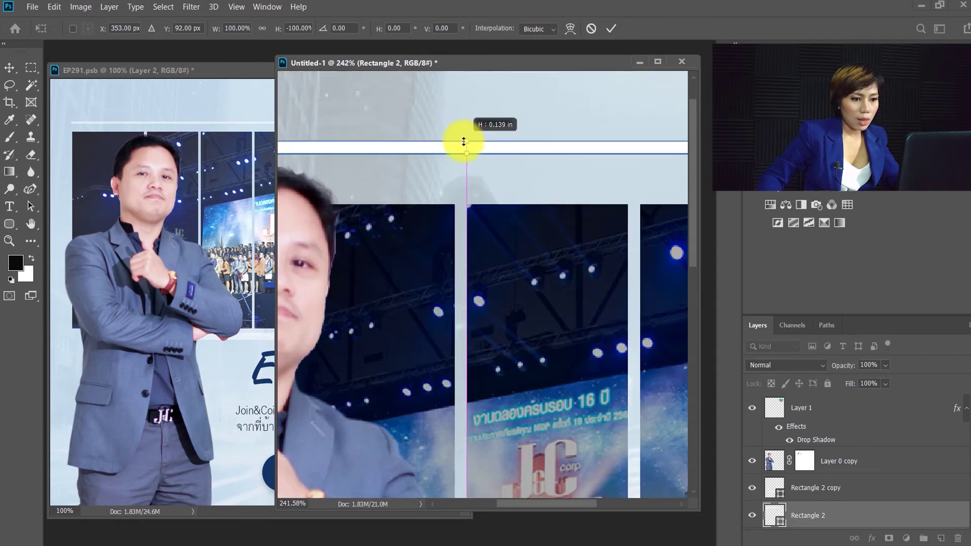
{"action": "left_click", "coordinate": [610, 30]}
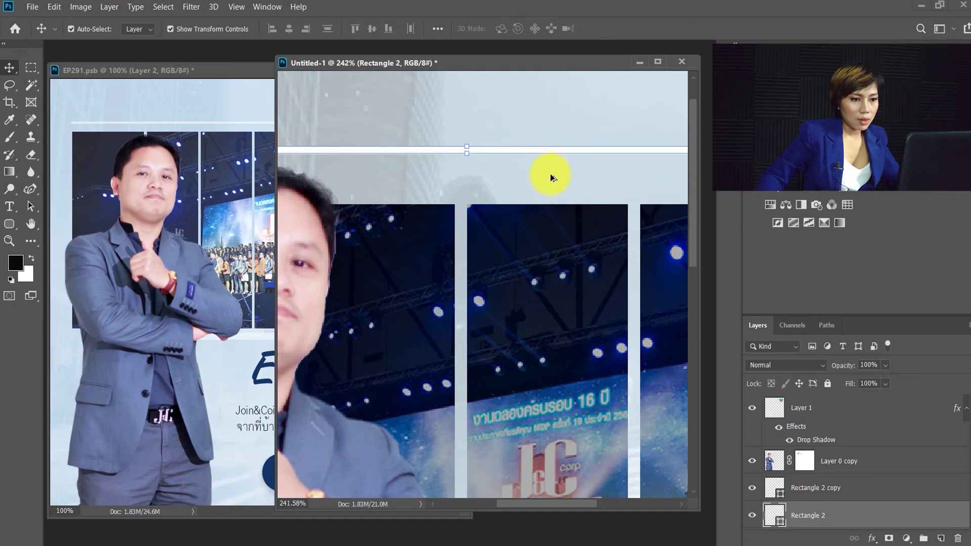
Nudge the photo panel group and stage photo up beneath the white bar
{"action": "scroll", "coordinate": [550, 173], "scroll_direction": "down", "scroll_amount": 3}
{"action": "scroll", "coordinate": [535, 188], "scroll_direction": "down", "scroll_amount": 2}
{"action": "left_click", "coordinate": [546, 214]}
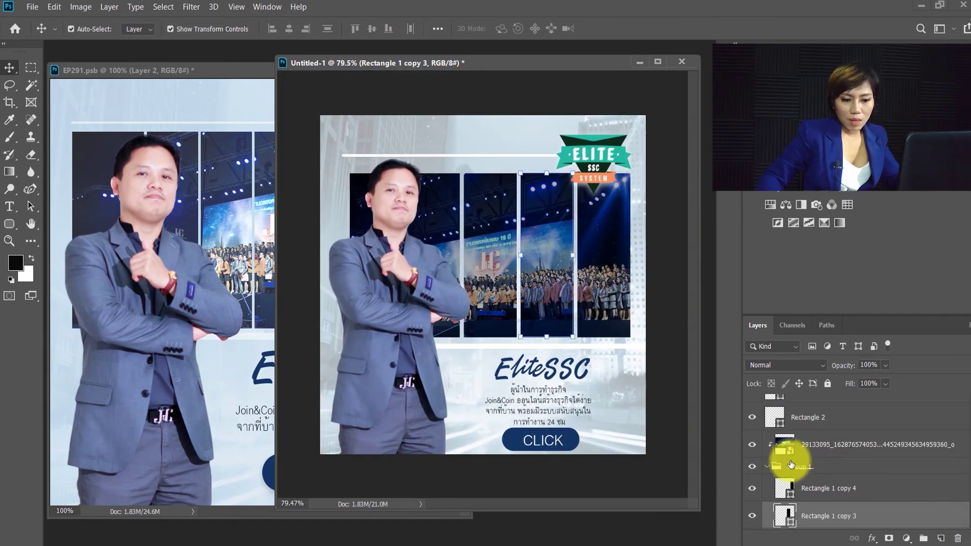
{"action": "left_click", "coordinate": [798, 466]}
{"action": "left_click", "coordinate": [813, 444], "text": "ctrl"}
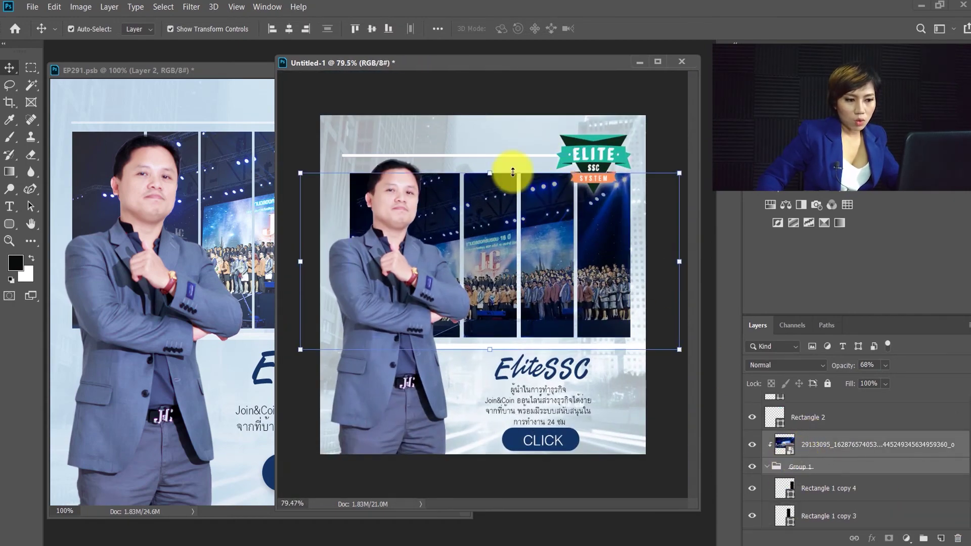
{"action": "key", "text": "ctrl+t"}
{"action": "left_click_drag", "start_coordinate": [503, 173], "coordinate": [507, 179]}
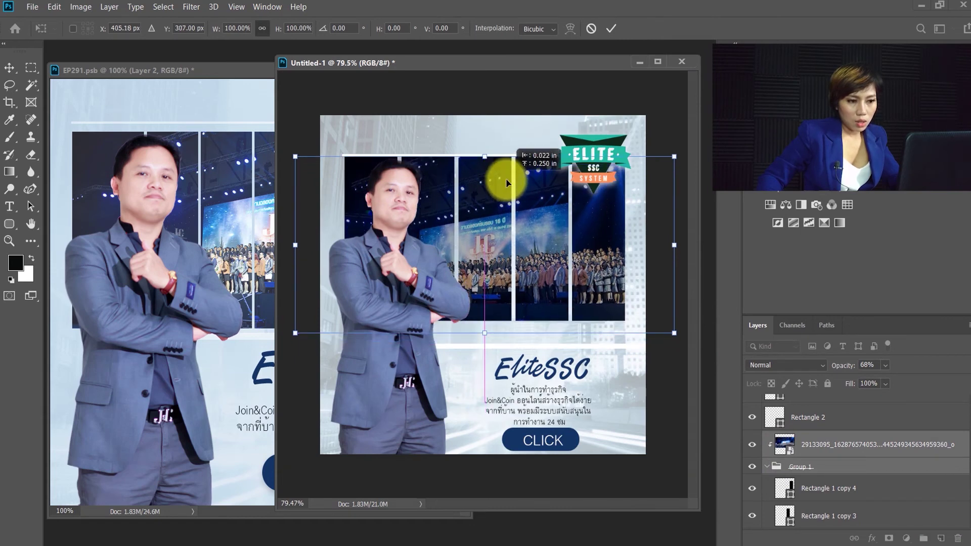
{"action": "left_click", "coordinate": [609, 30]}
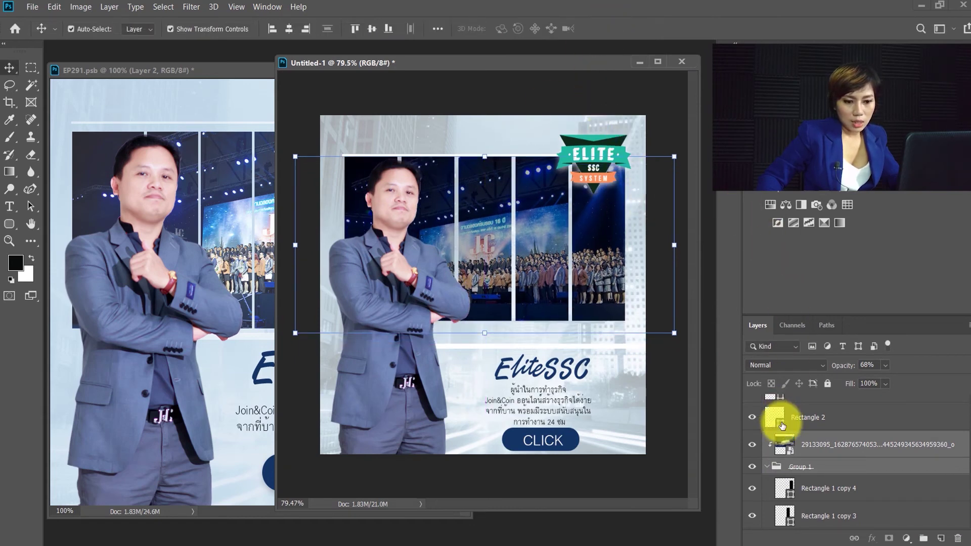
{"action": "left_click", "coordinate": [814, 421]}
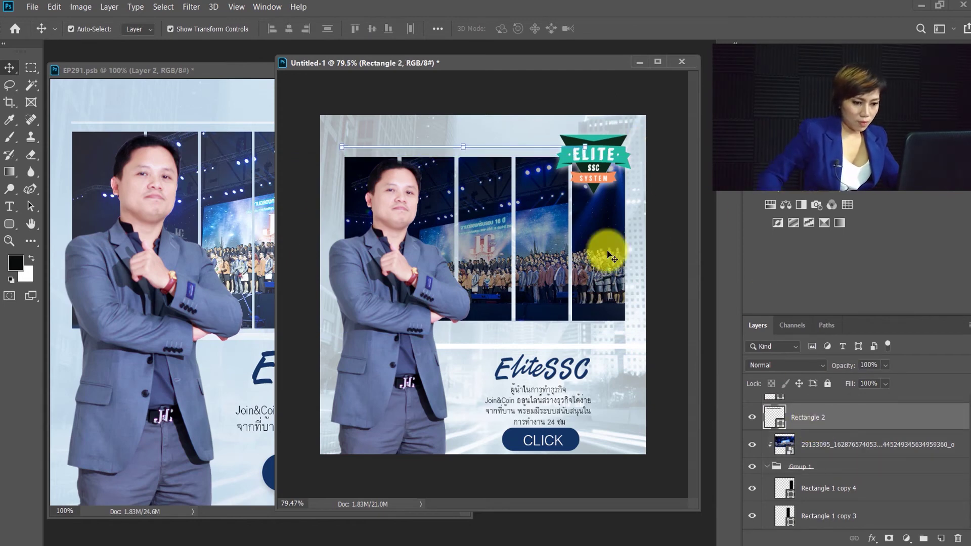
Place a white bar under the panels and raise the Thai tagline and CLICK button
{"action": "mouse_move", "coordinate": [559, 349]}
{"action": "left_mouse_down"}
{"action": "mouse_move", "coordinate": [559, 331]}
{"action": "mouse_move", "coordinate": [534, 331]}
{"action": "left_mouse_up"}
{"action": "left_click_drag", "start_coordinate": [548, 412], "coordinate": [546, 404]}
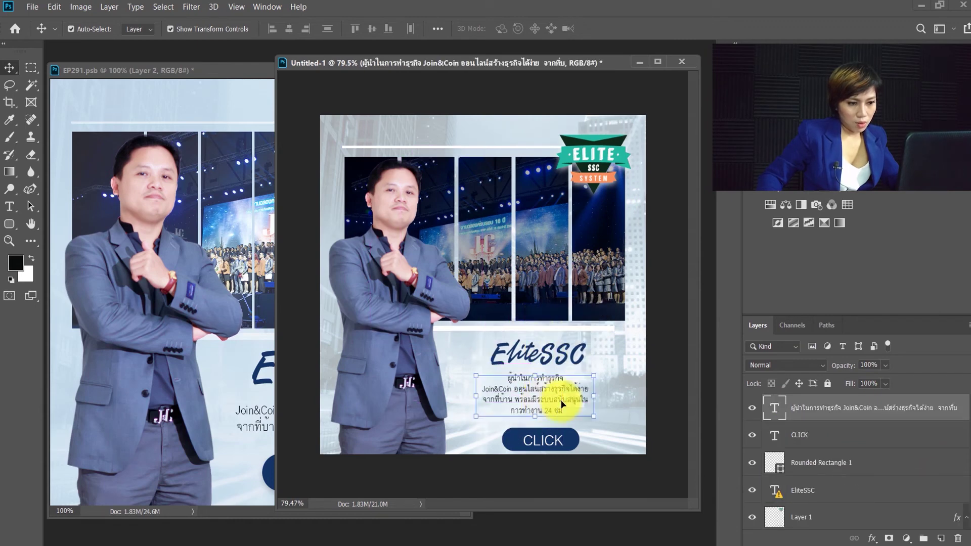
{"action": "left_click", "coordinate": [550, 443]}
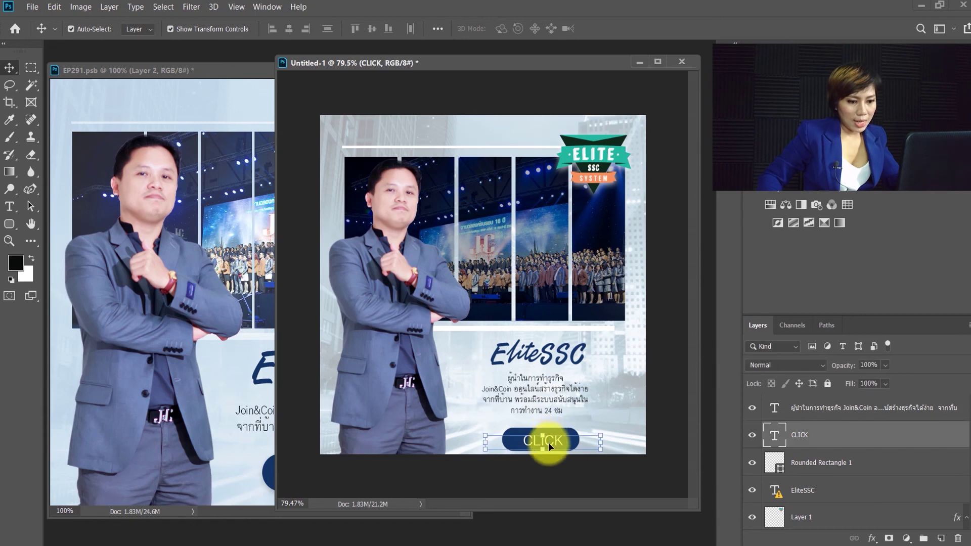
{"action": "left_click_drag", "start_coordinate": [561, 440], "coordinate": [574, 431]}
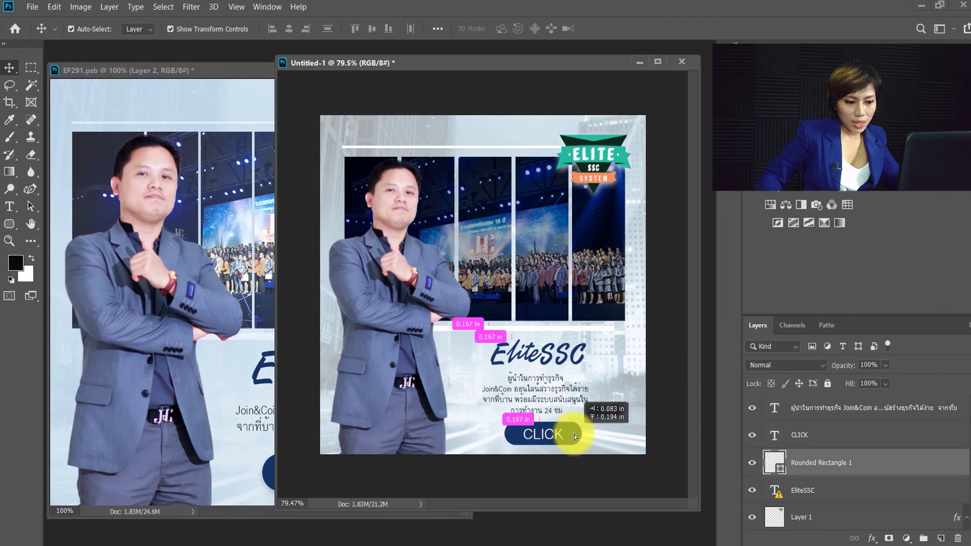
{"action": "left_click", "coordinate": [665, 321]}
{"action": "scroll", "coordinate": [606, 323], "scroll_direction": "up", "scroll_amount": 1}
{"action": "scroll", "coordinate": [605, 322], "scroll_direction": "up", "scroll_amount": 1}
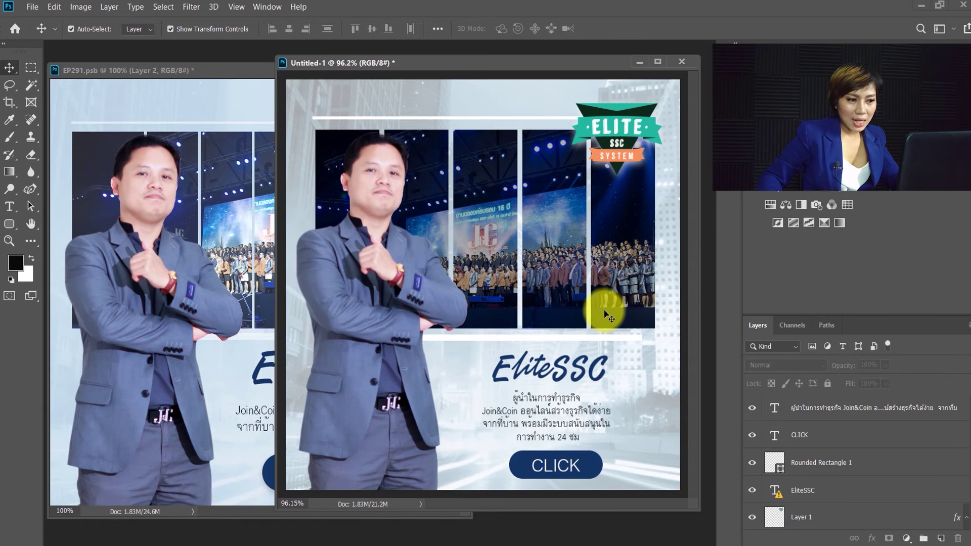
{"action": "scroll", "coordinate": [609, 316], "scroll_direction": "down", "scroll_amount": 1}
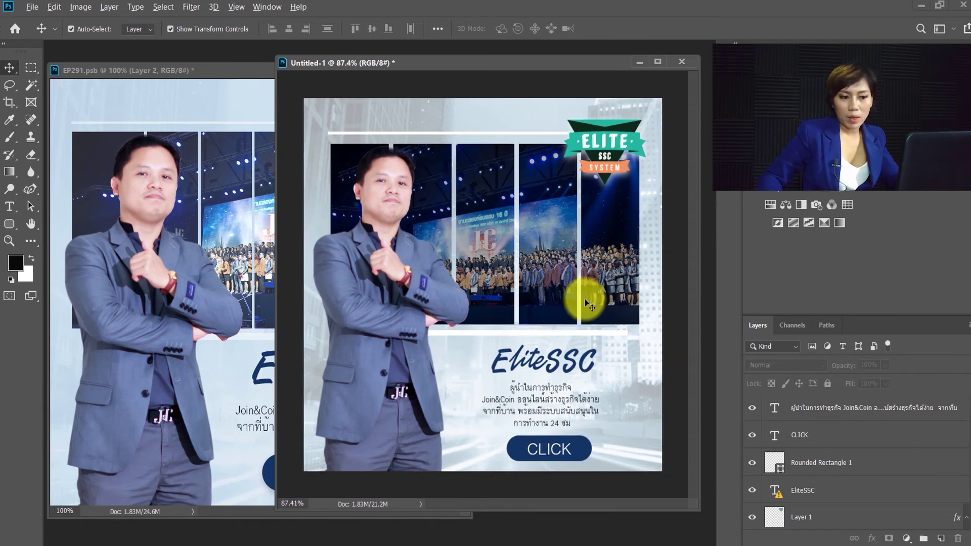
{"action": "scroll", "coordinate": [588, 304], "scroll_direction": "down", "scroll_amount": 1}
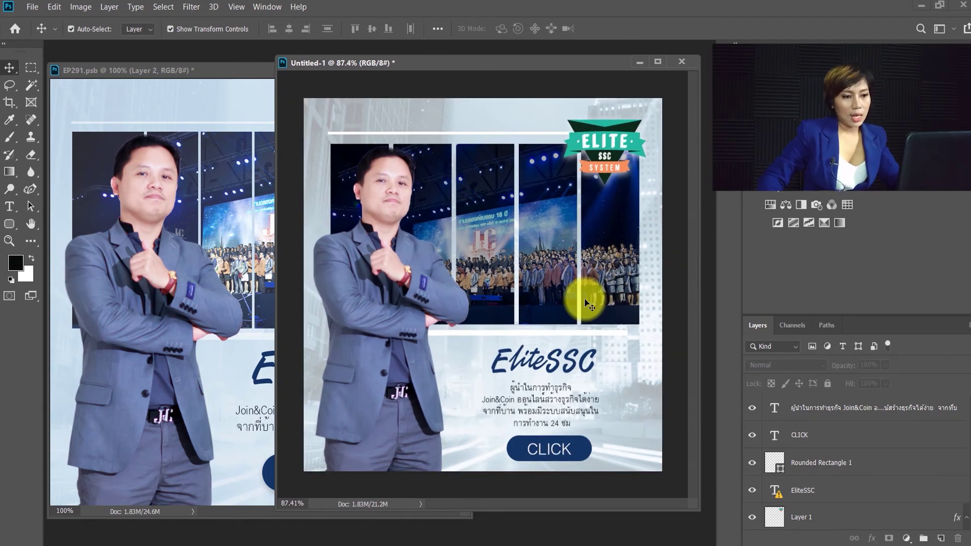